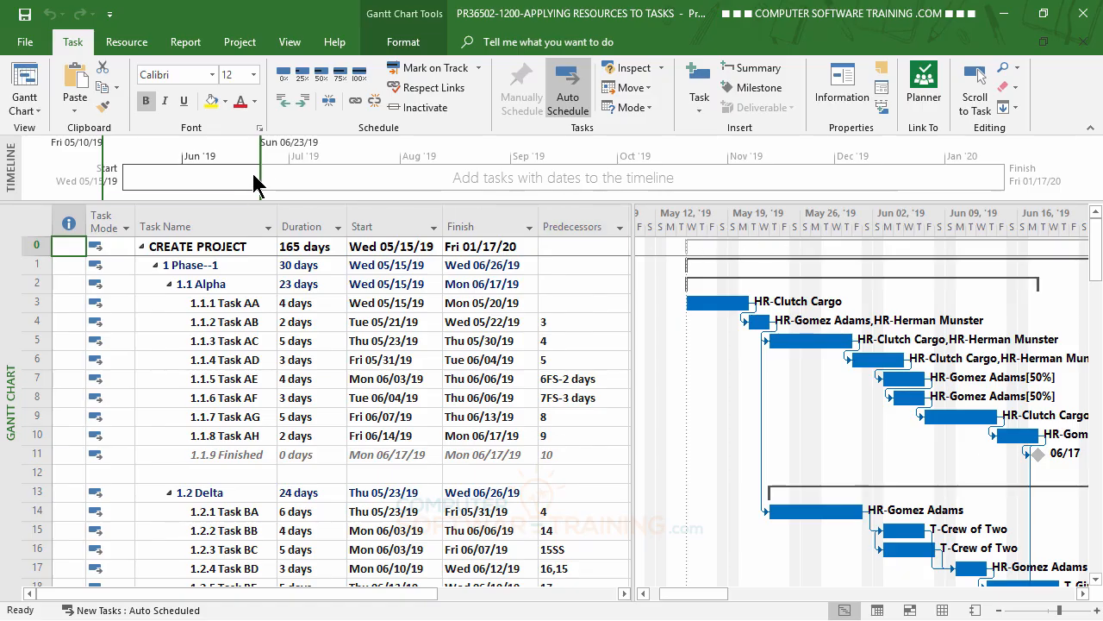
- Start adding existing tasks to the timeline and select the CREATE PROJECT and Phase--1 summary tasks
click(200, 181)
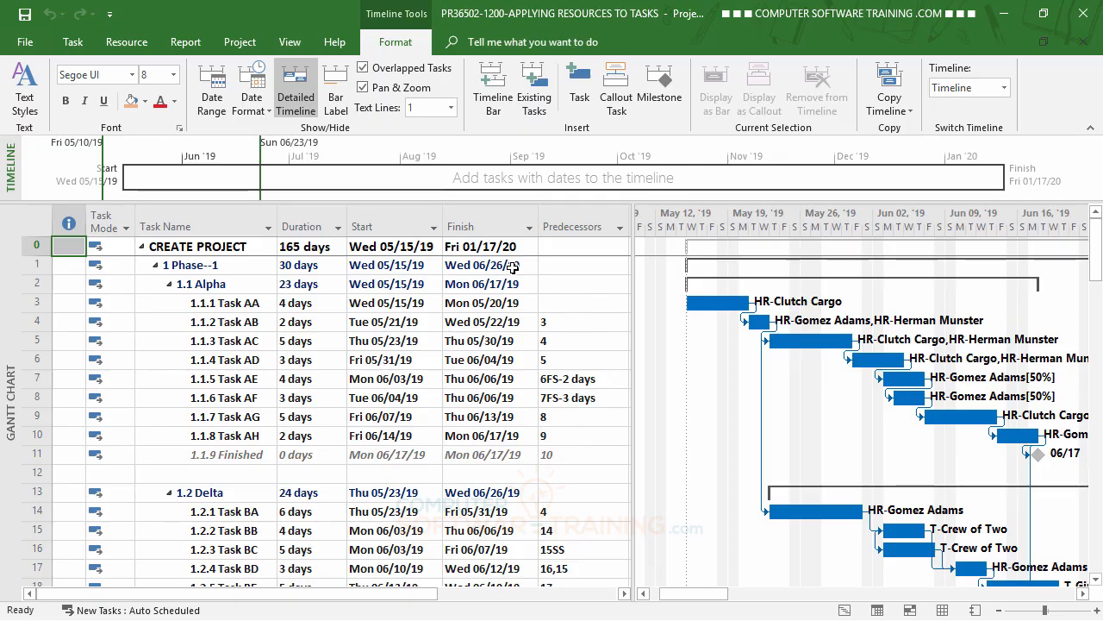
click(543, 105)
drag(555, 159, 857, 37)
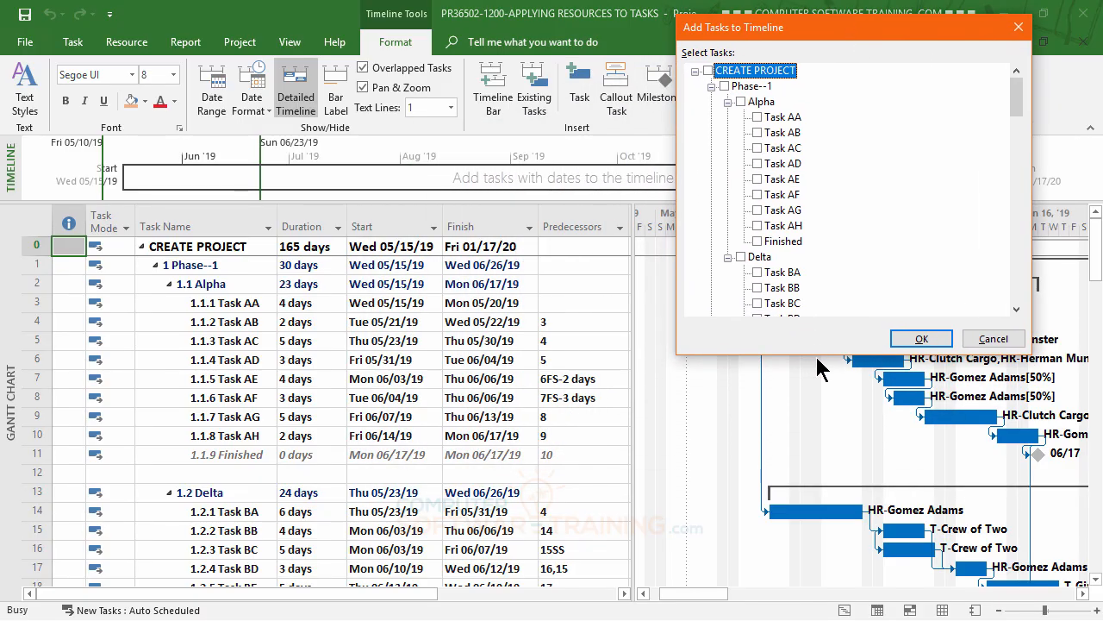
scroll(1017, 312, down, 1)
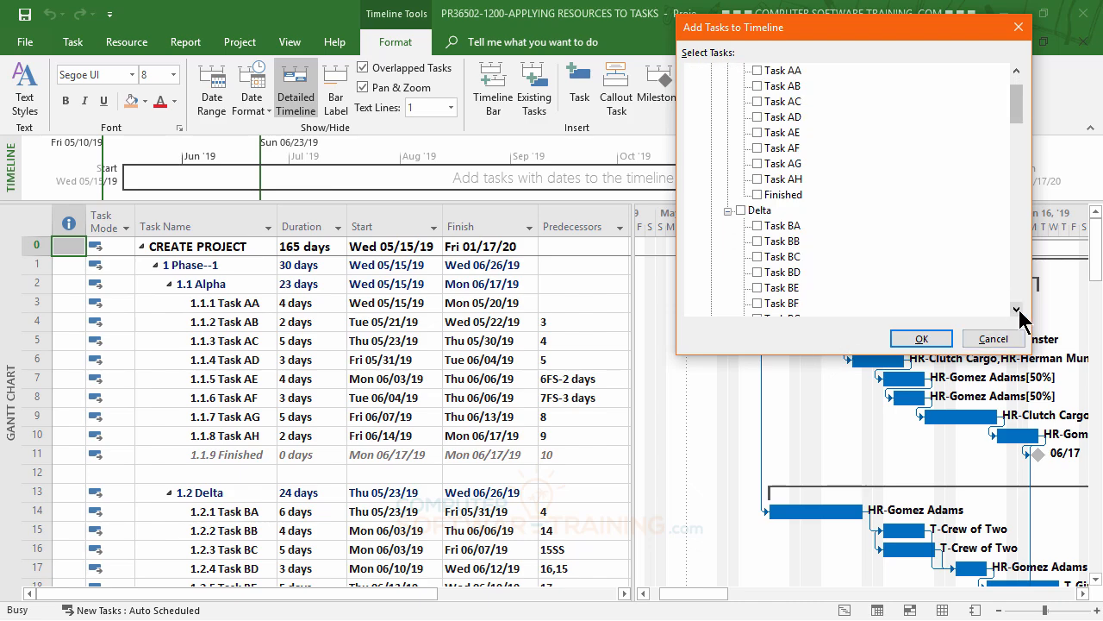
scroll(1022, 317, down, 1)
drag(1022, 112, 1018, 86)
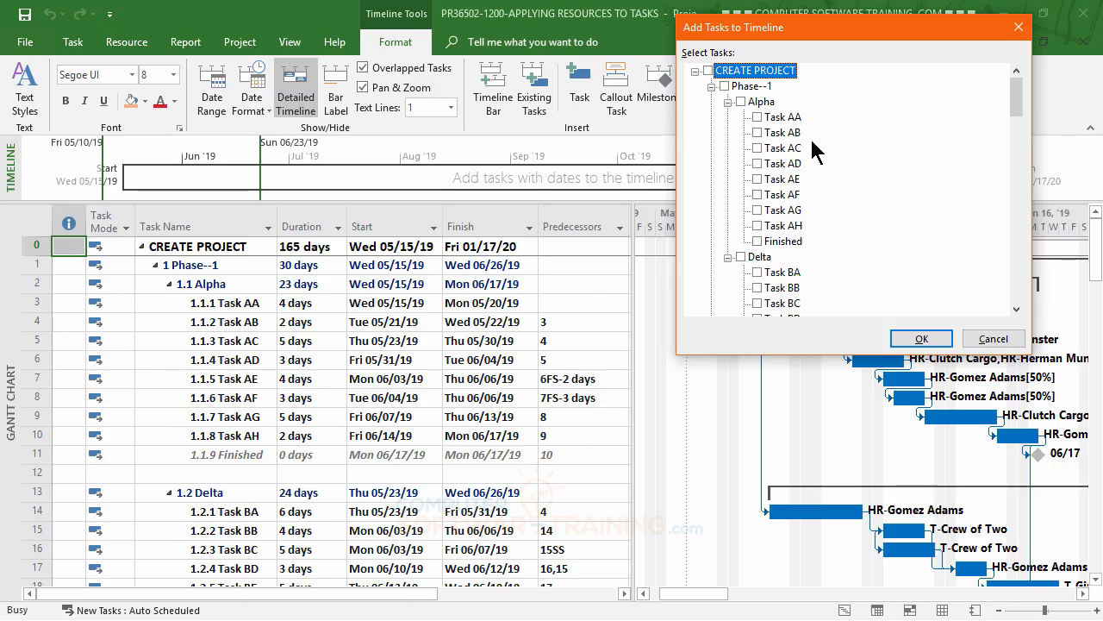
click(709, 71)
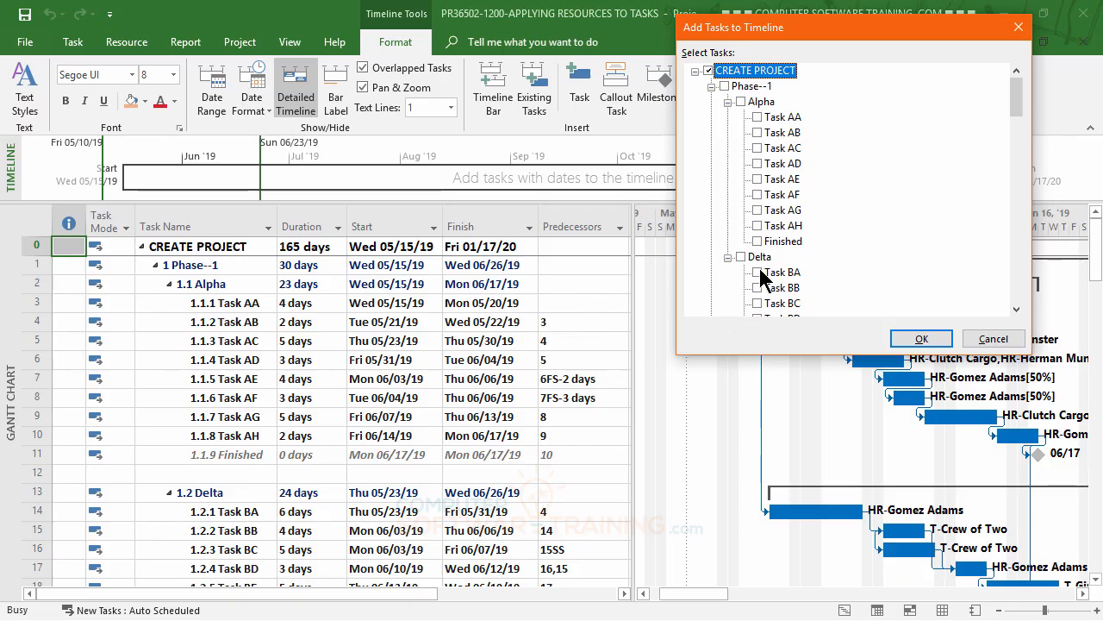
click(724, 86)
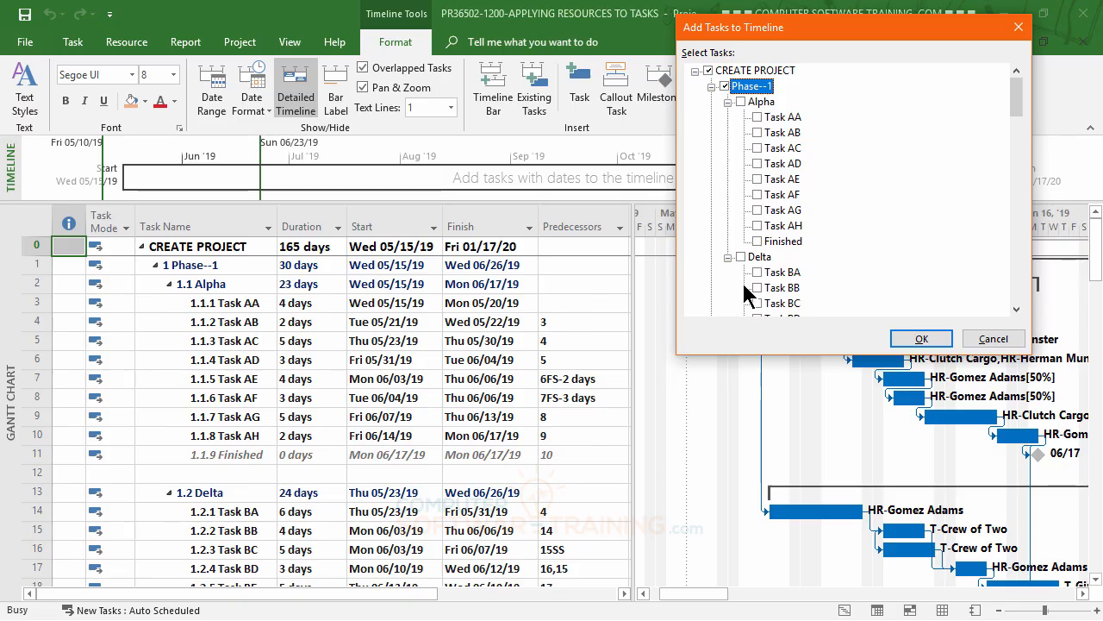
- Also select Phase--2, Phase--3, Phase--4 and Phase--5, and add all the selected tasks to the timeline
scroll(747, 293, down, 4)
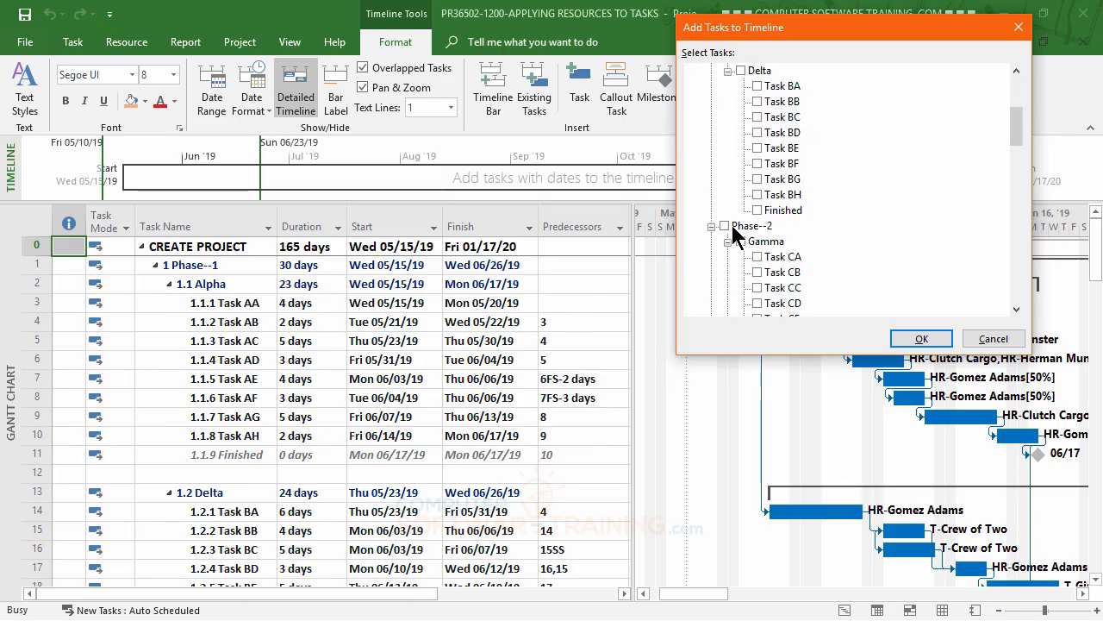
click(734, 229)
scroll(755, 263, down, 7)
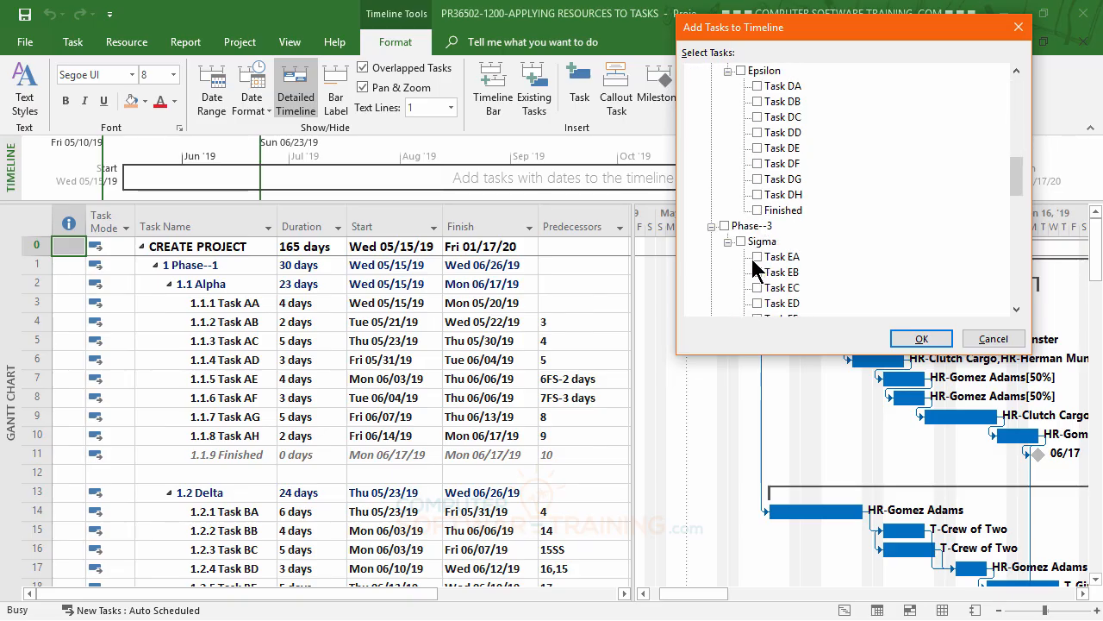
click(725, 225)
scroll(786, 259, down, 2)
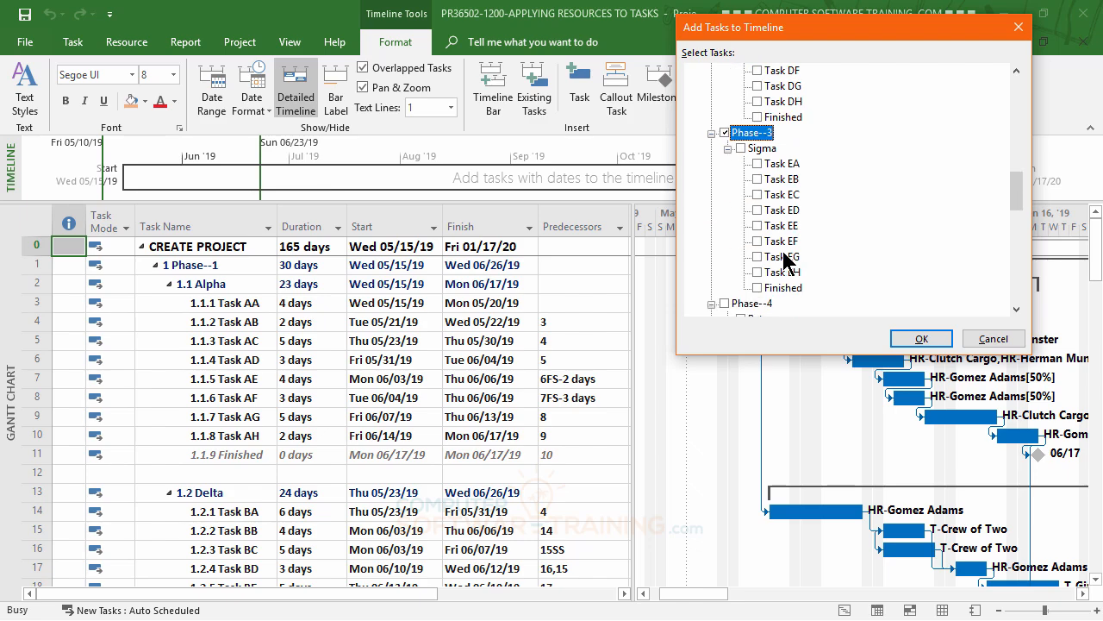
scroll(786, 259, down, 7)
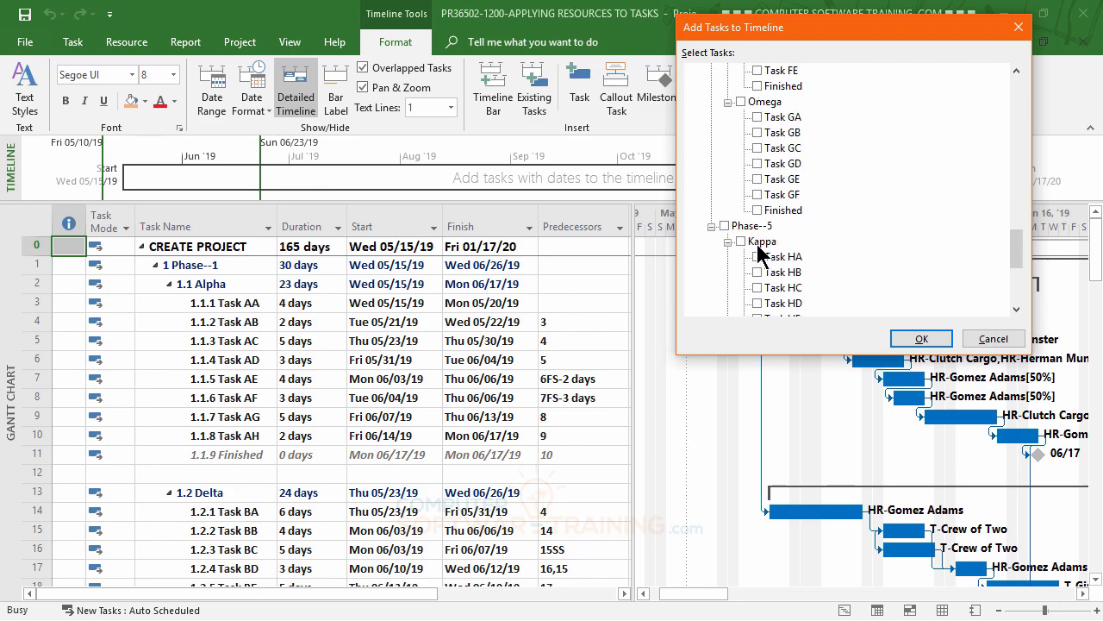
scroll(759, 250, up, 5)
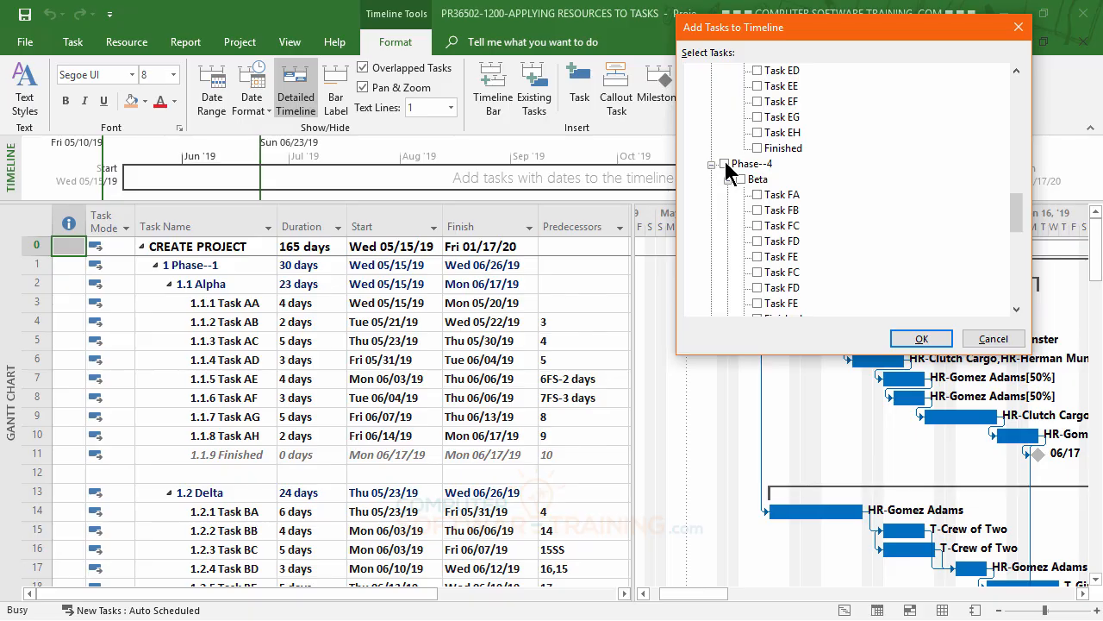
click(725, 165)
scroll(749, 196, down, 4)
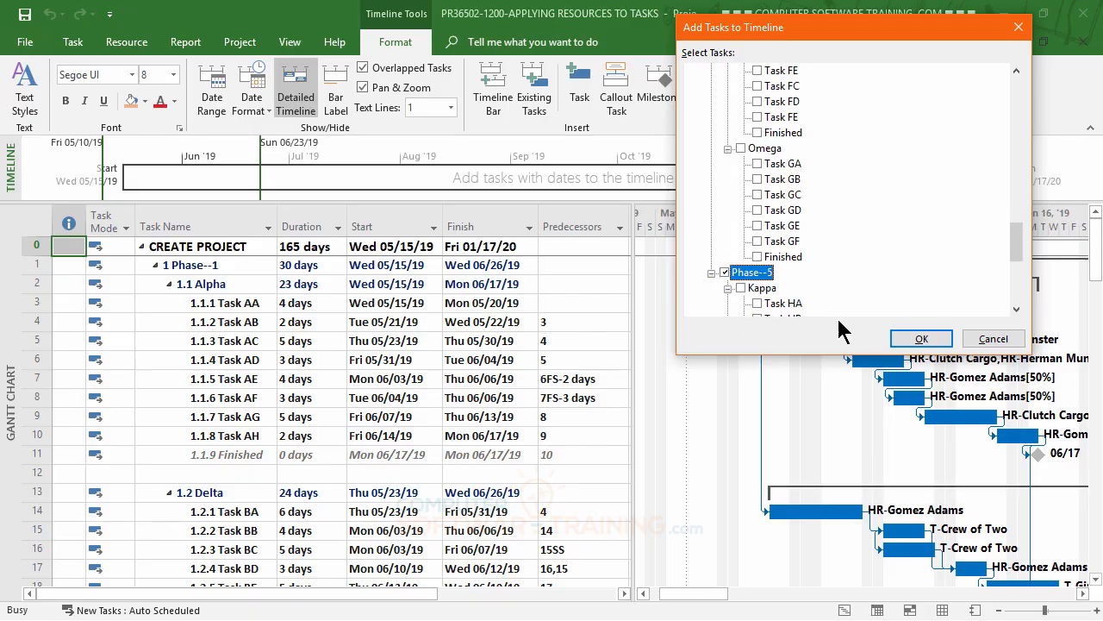
click(919, 341)
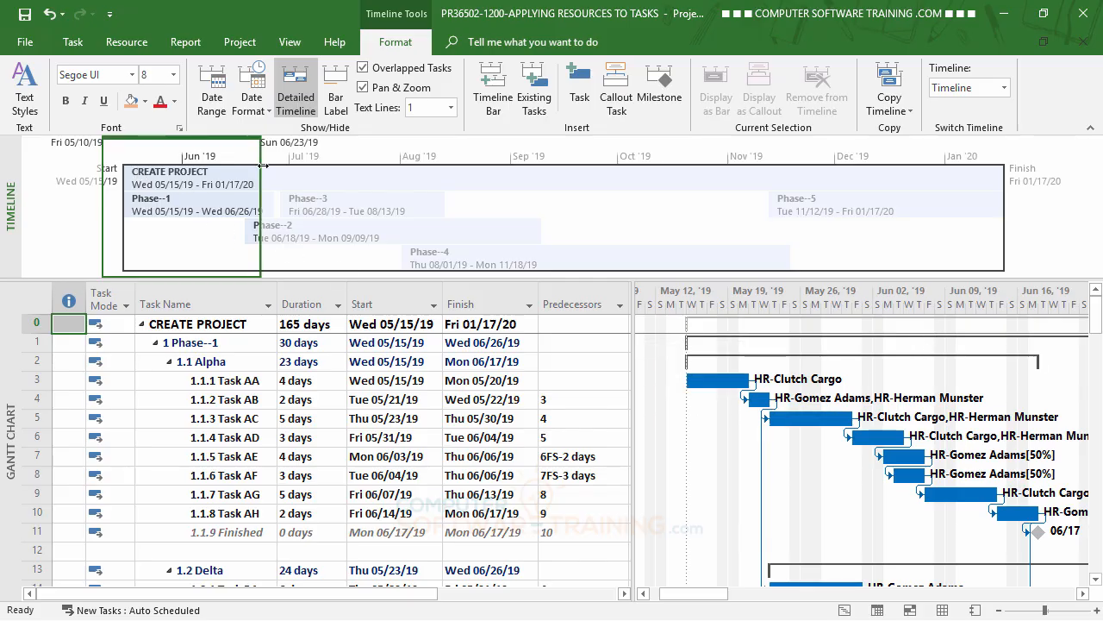
- Extend the timeline's visible date range to cover the whole project and move the CREATE PROJECT bar above the timeline as a callout
drag(261, 183, 1048, 210)
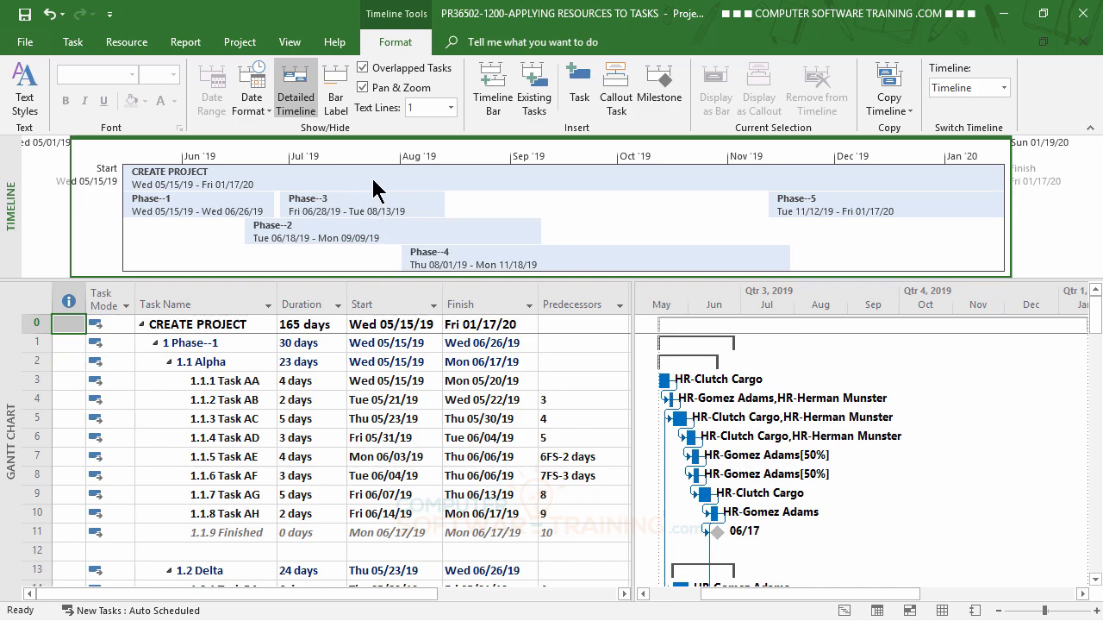
drag(377, 190, 377, 169)
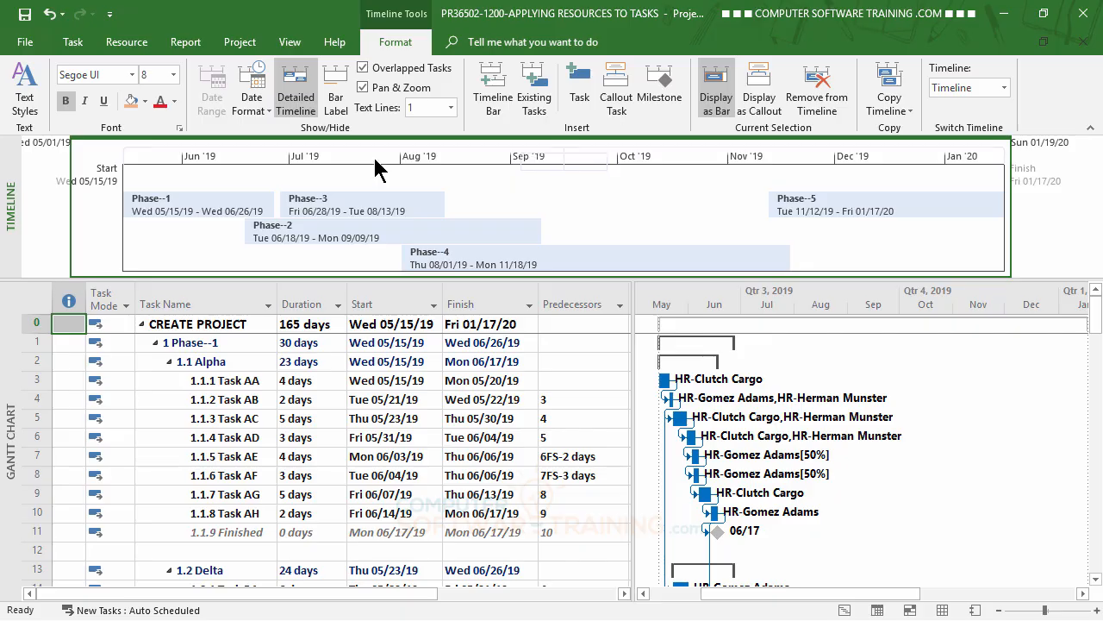
drag(377, 169, 377, 169)
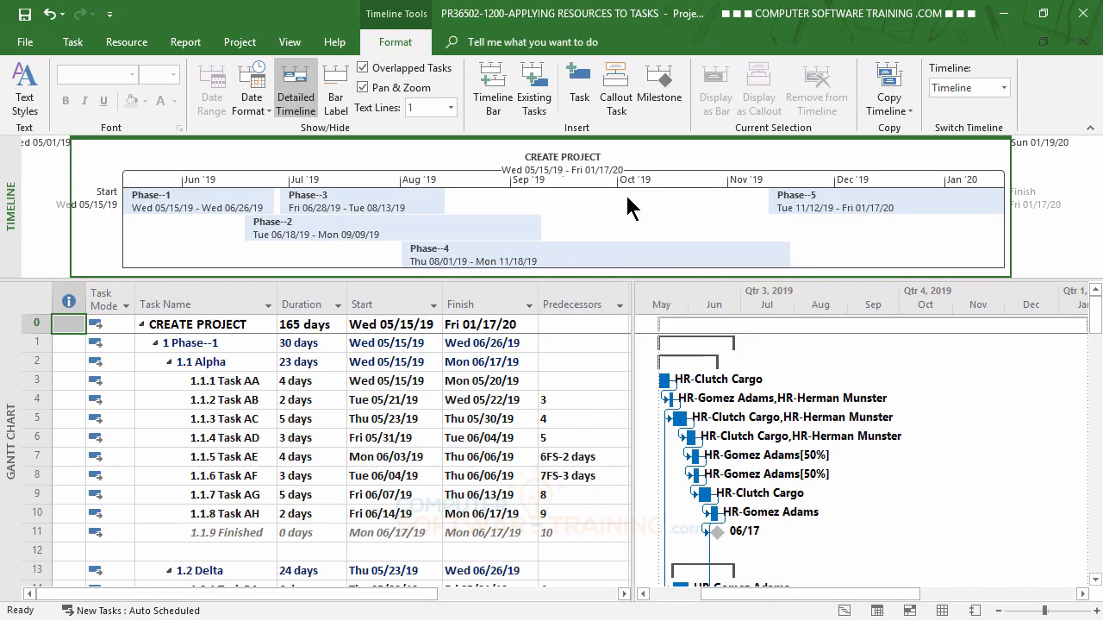
- Fill the Phase--1 timeline bar with gold and the Phase--3 bar with green
click(209, 196)
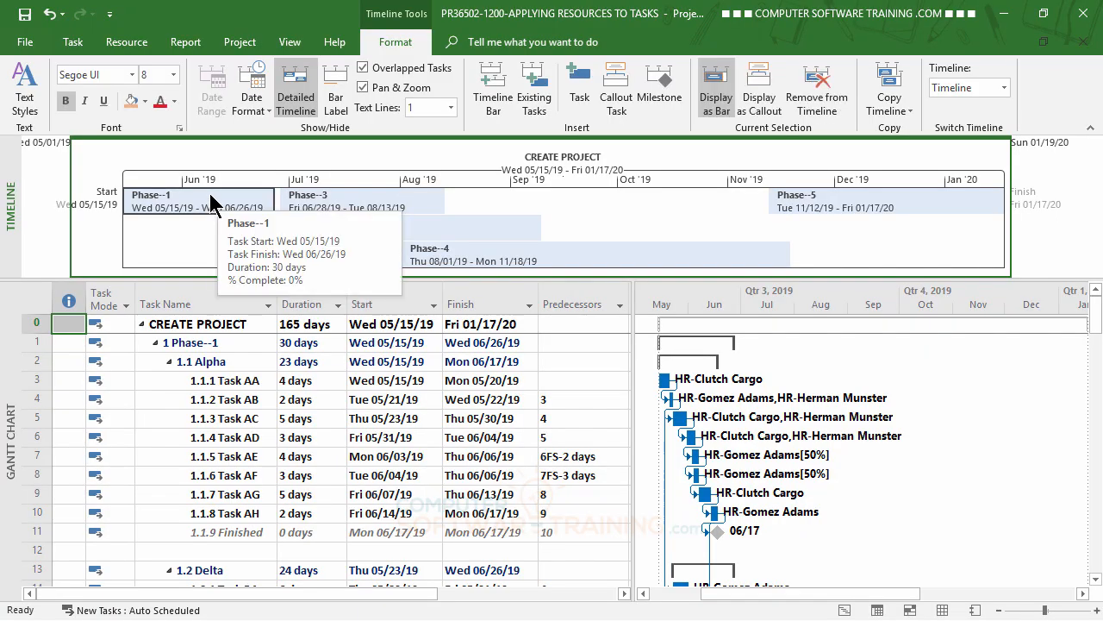
click(145, 101)
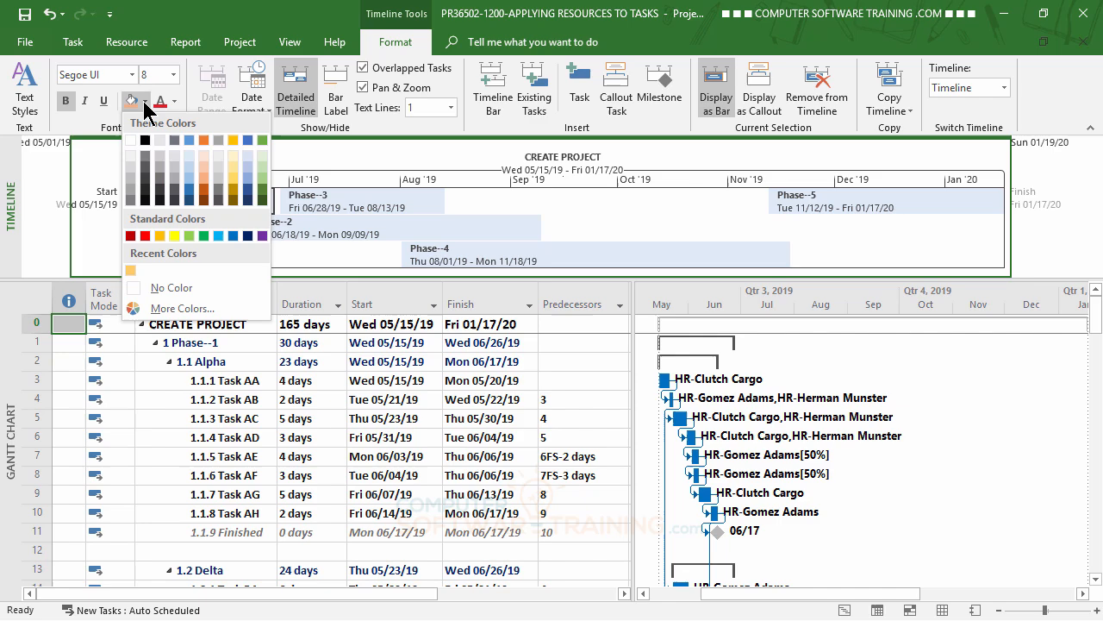
click(233, 184)
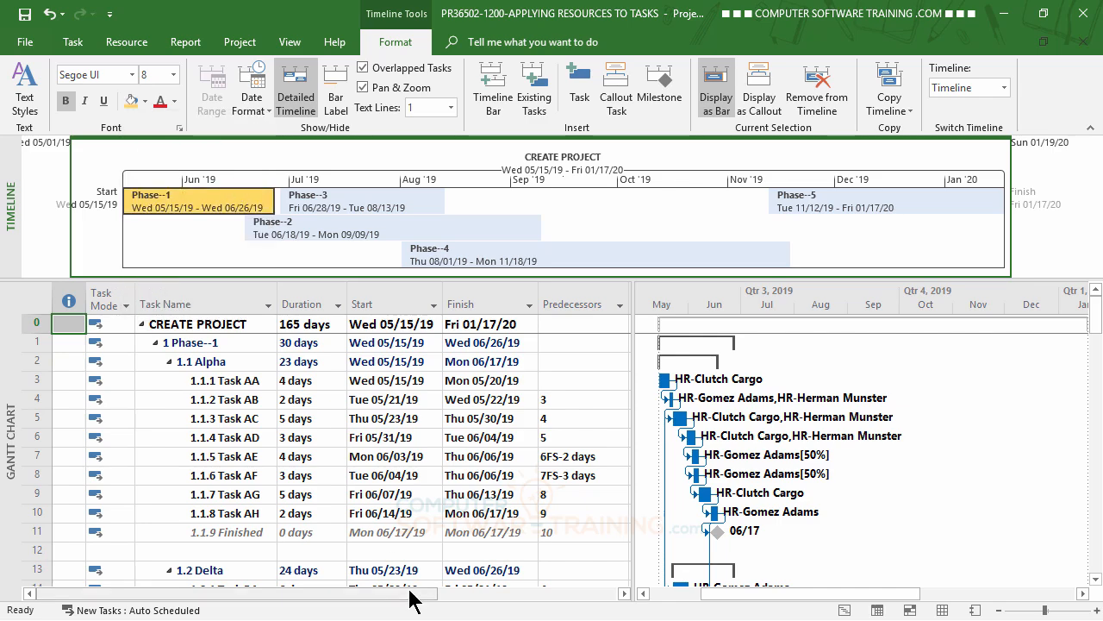
click(328, 208)
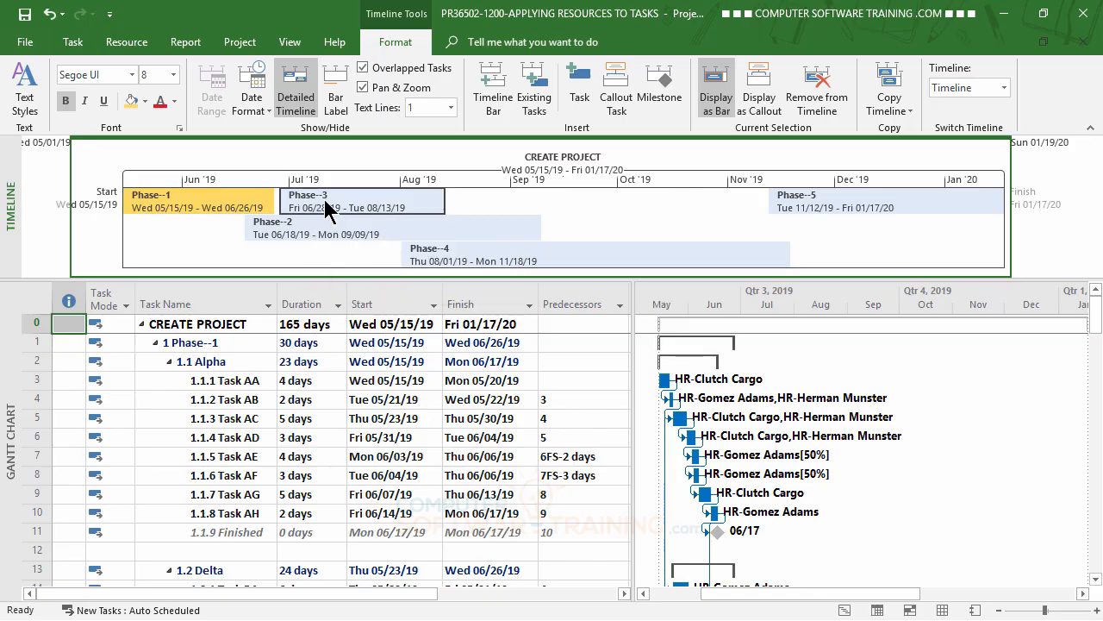
click(145, 101)
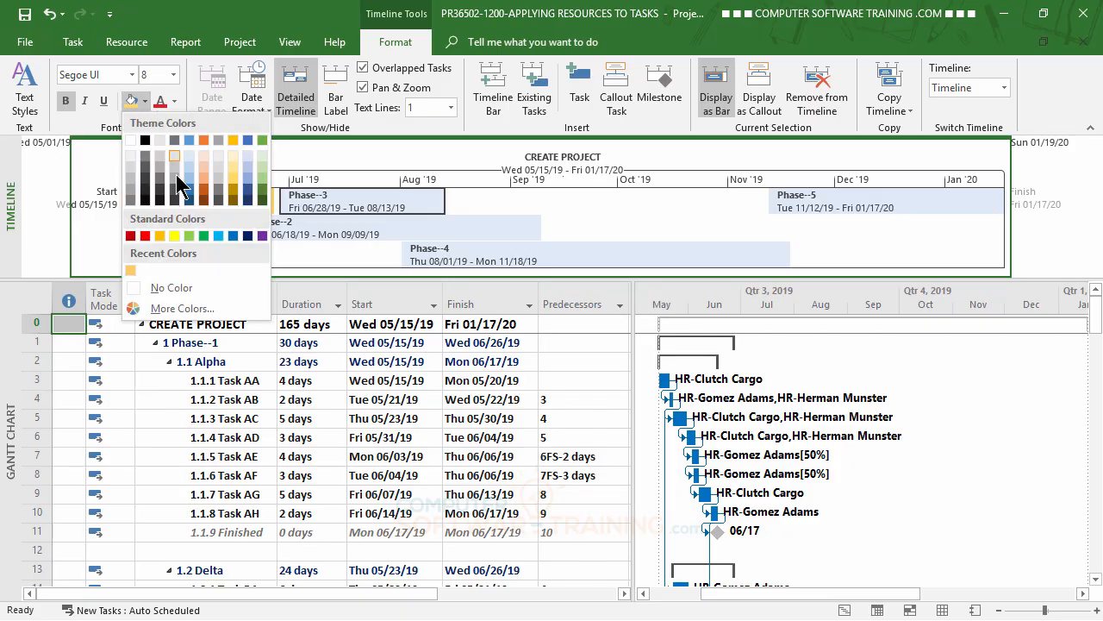
click(263, 182)
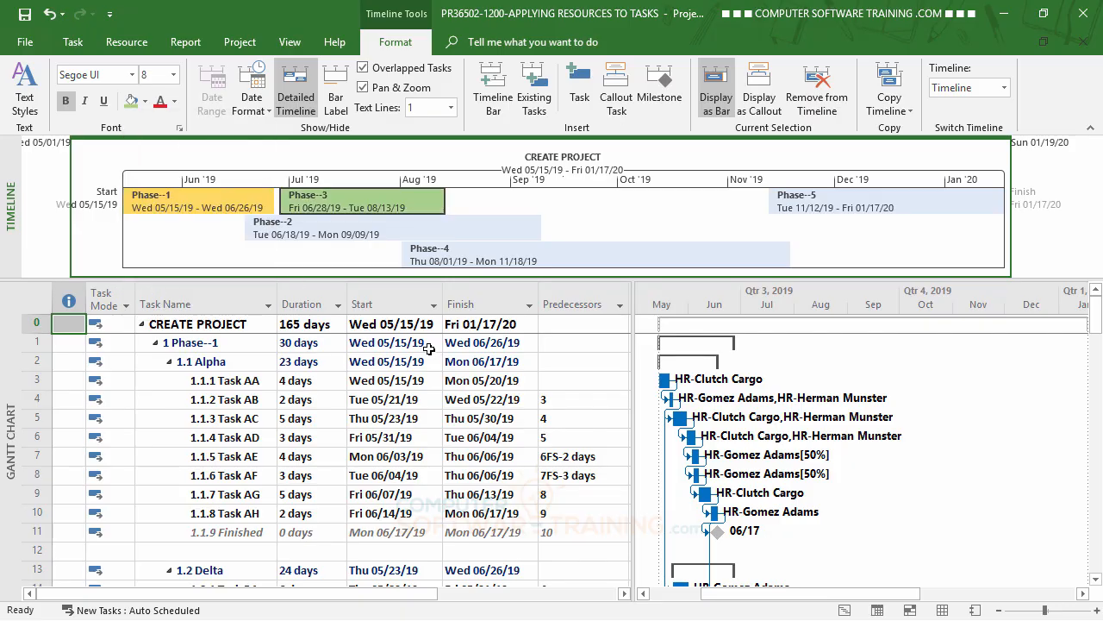
- Fill the Phase--2 timeline bar with blue and the Phase--4 bar with light orange
click(403, 237)
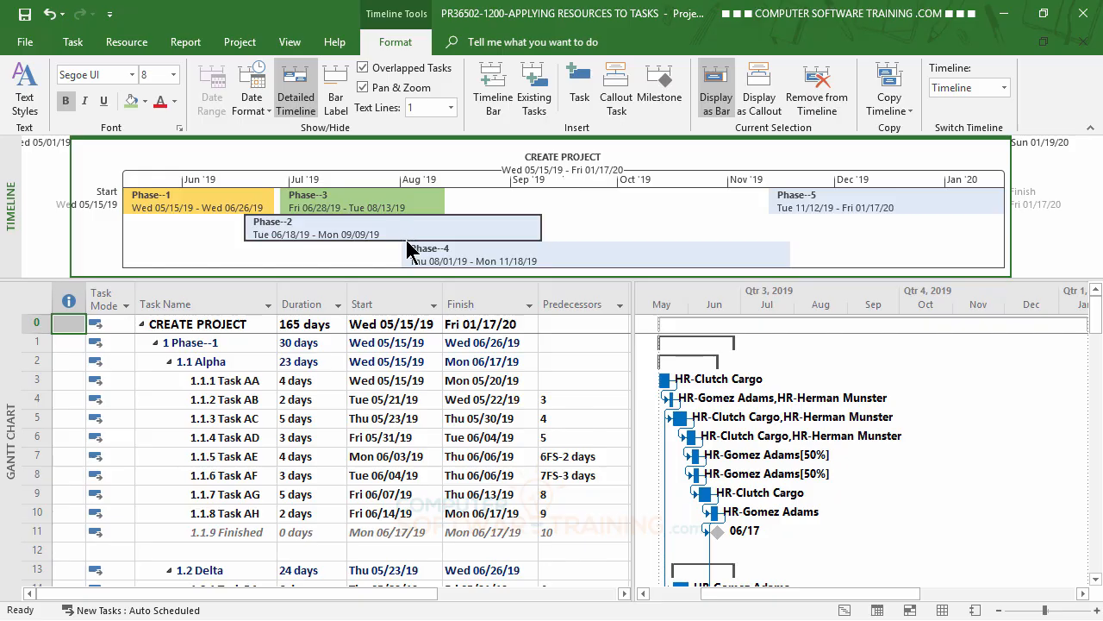
click(145, 101)
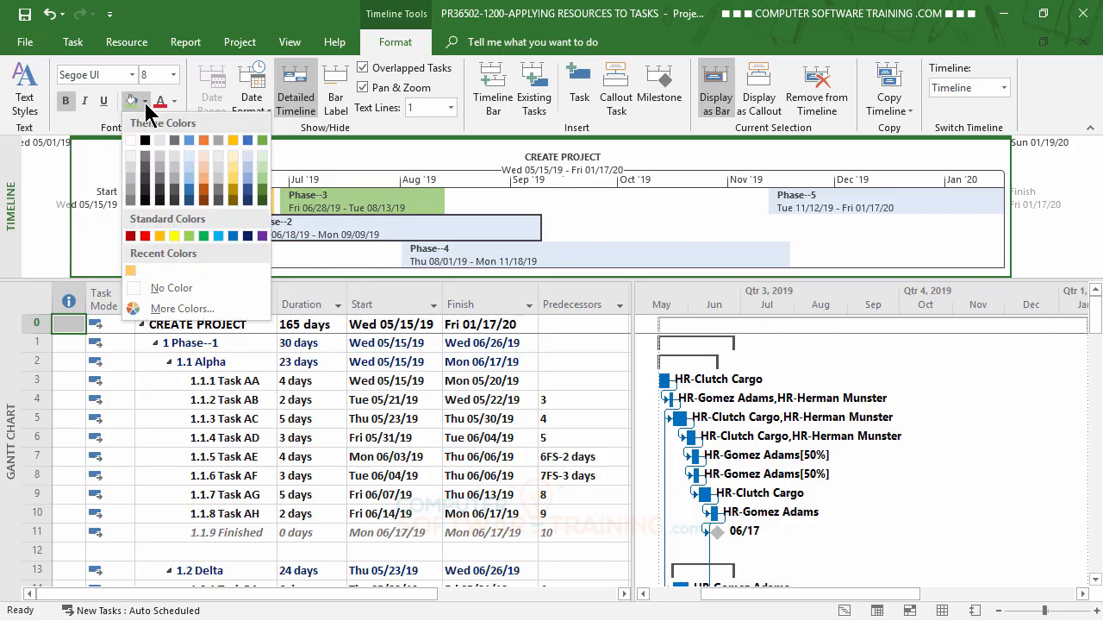
click(248, 190)
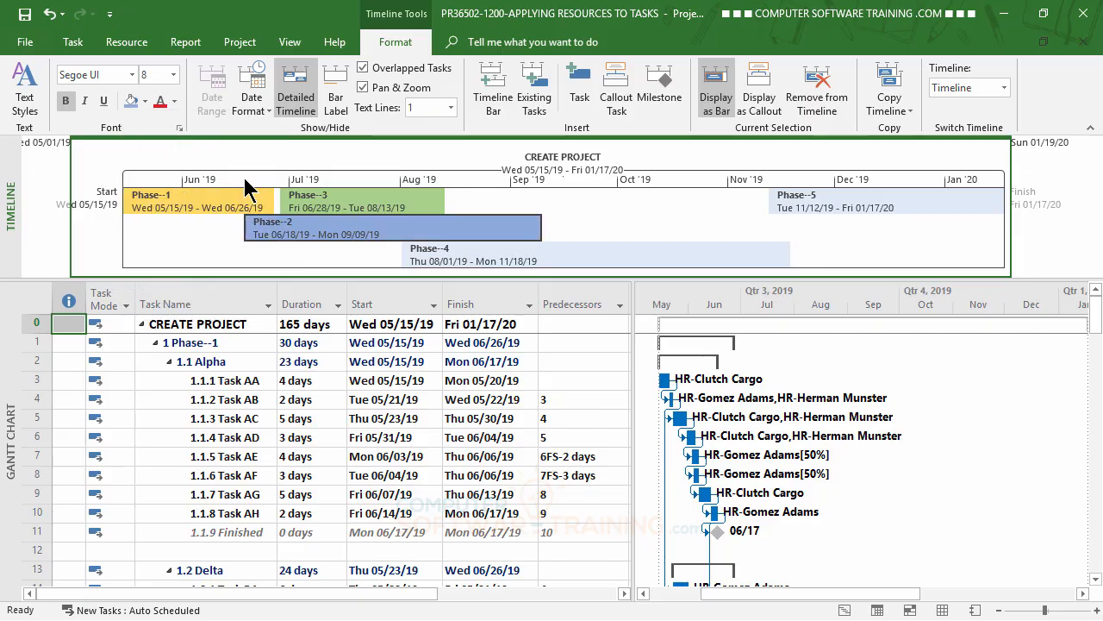
click(621, 256)
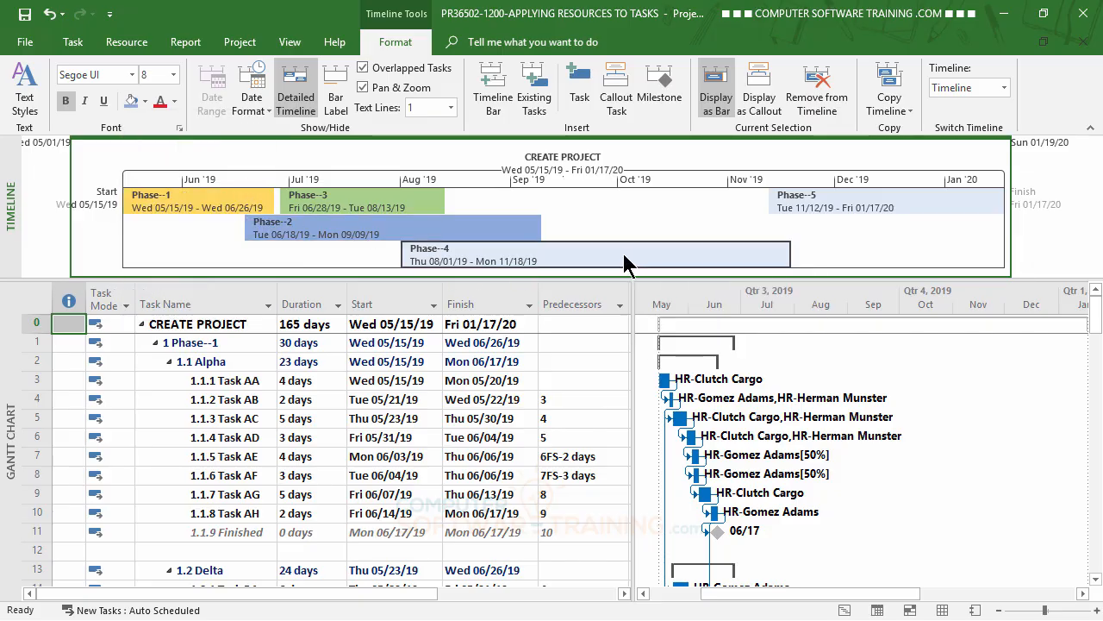
click(144, 101)
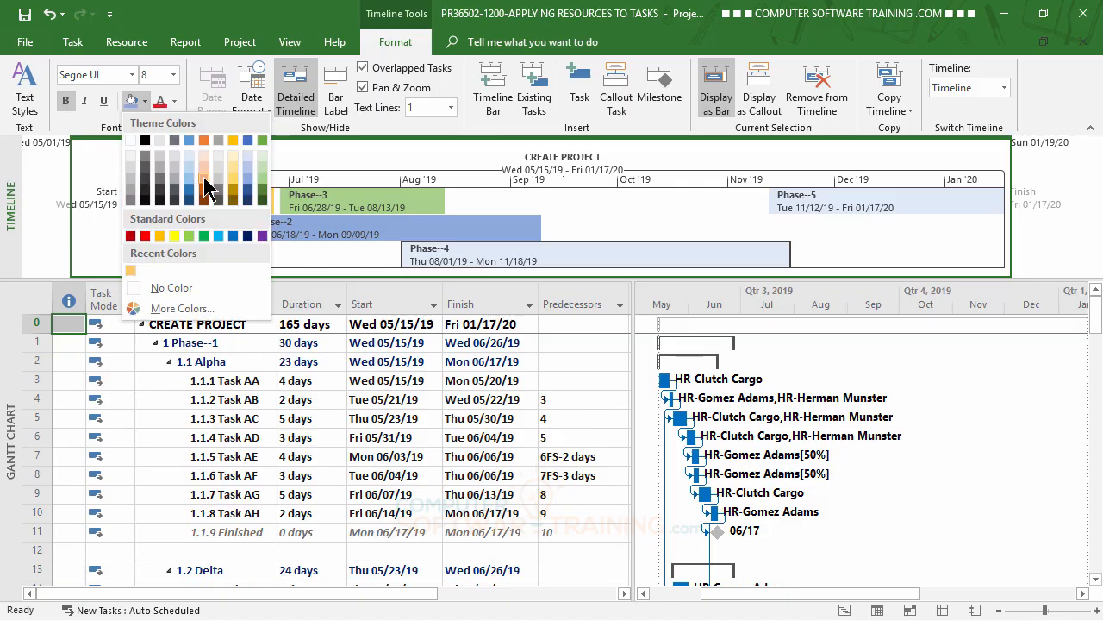
click(204, 180)
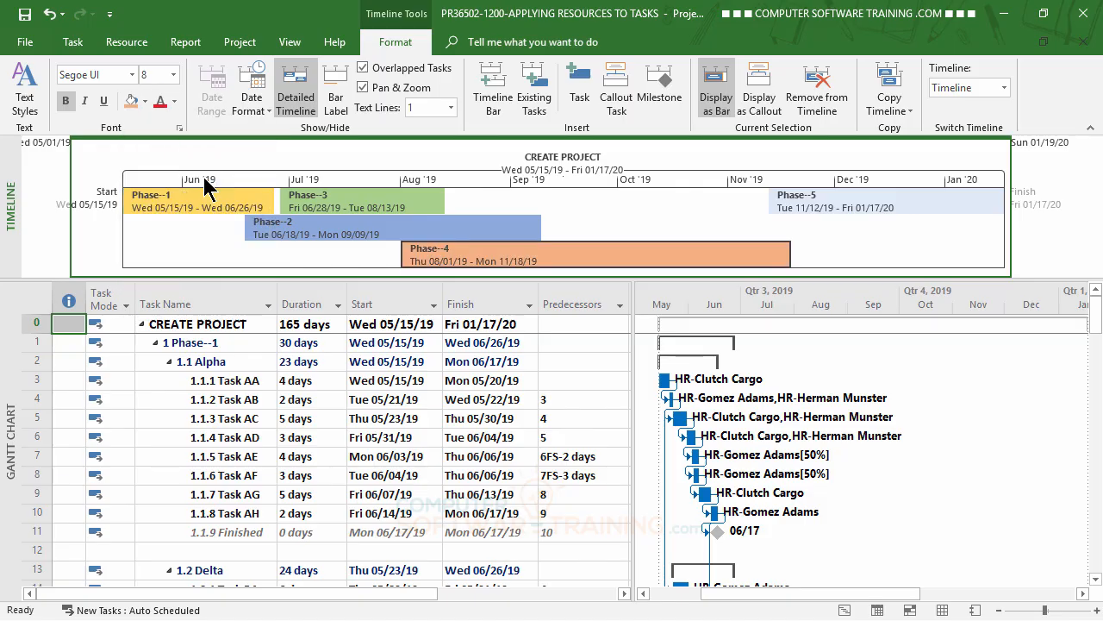
- Fill the Phase--5 timeline bar with gold and replace that fill with light gray
click(929, 203)
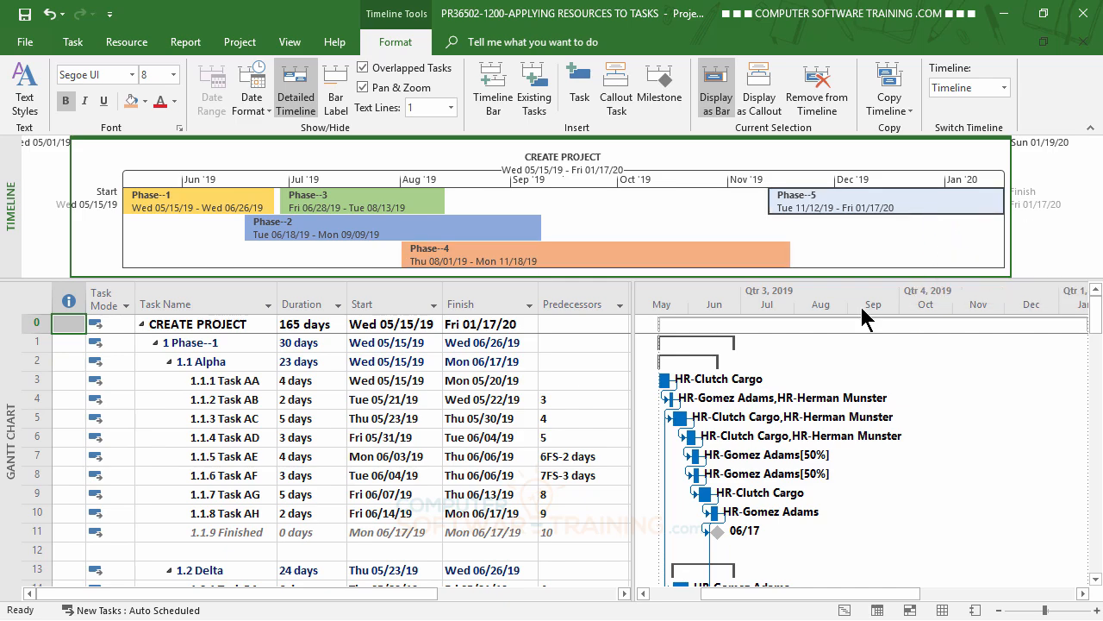
click(145, 101)
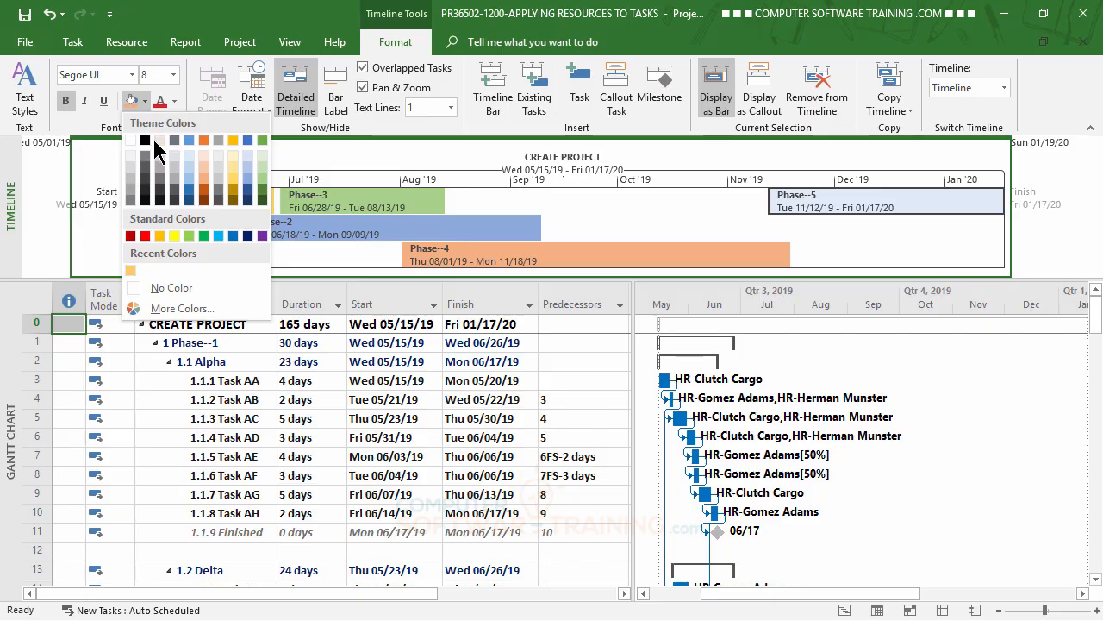
click(230, 186)
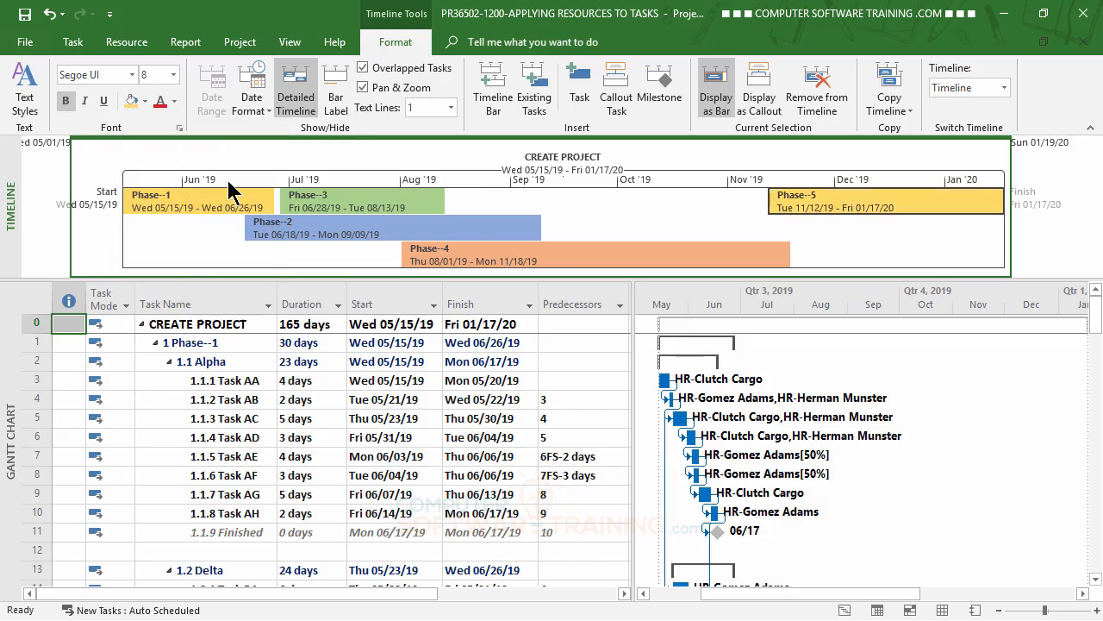
click(146, 101)
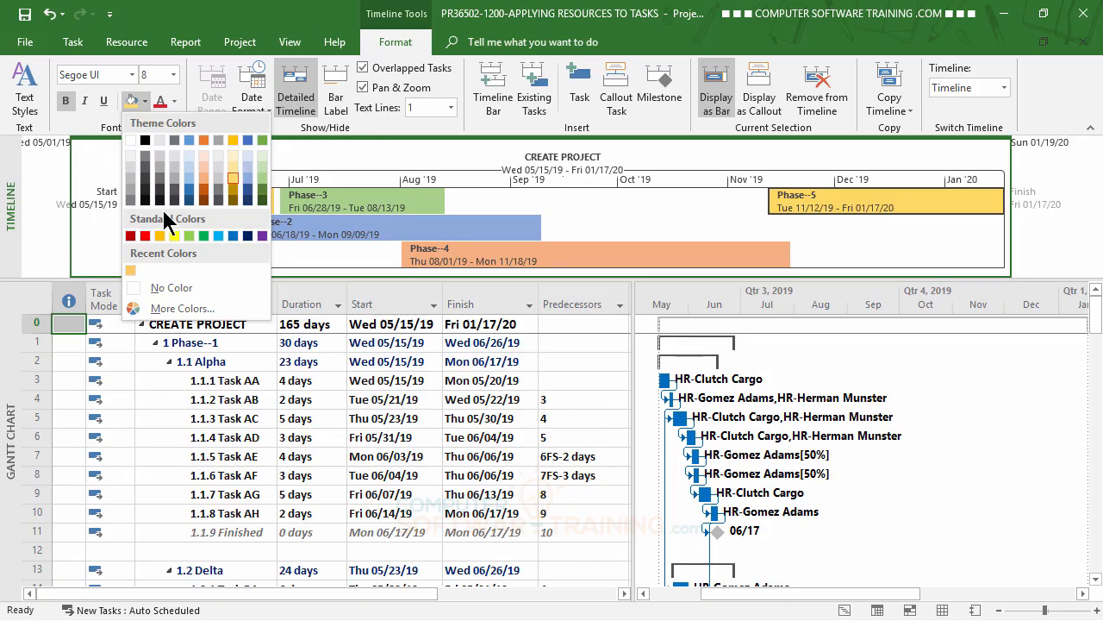
click(219, 180)
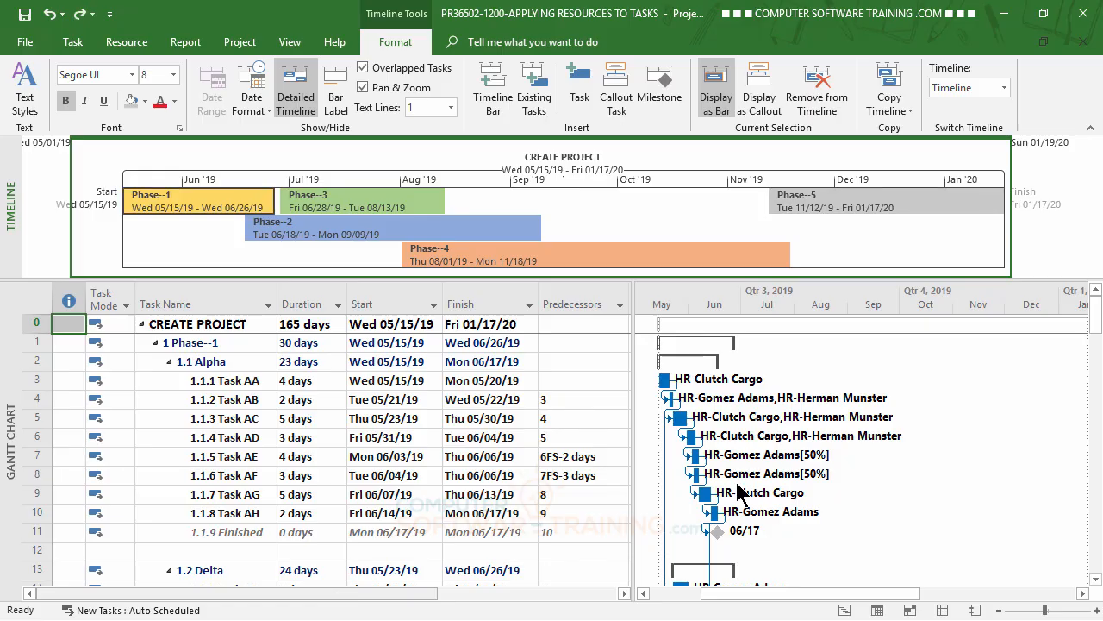
- Fill the empty background of the timeline with light gray and make its start label bold
click(687, 222)
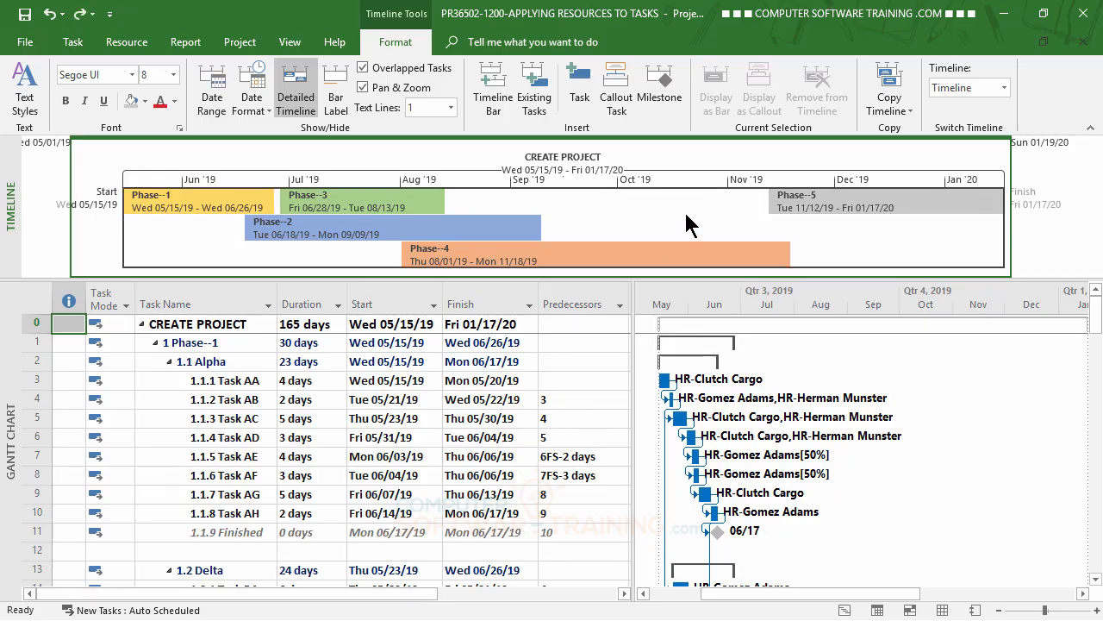
click(144, 102)
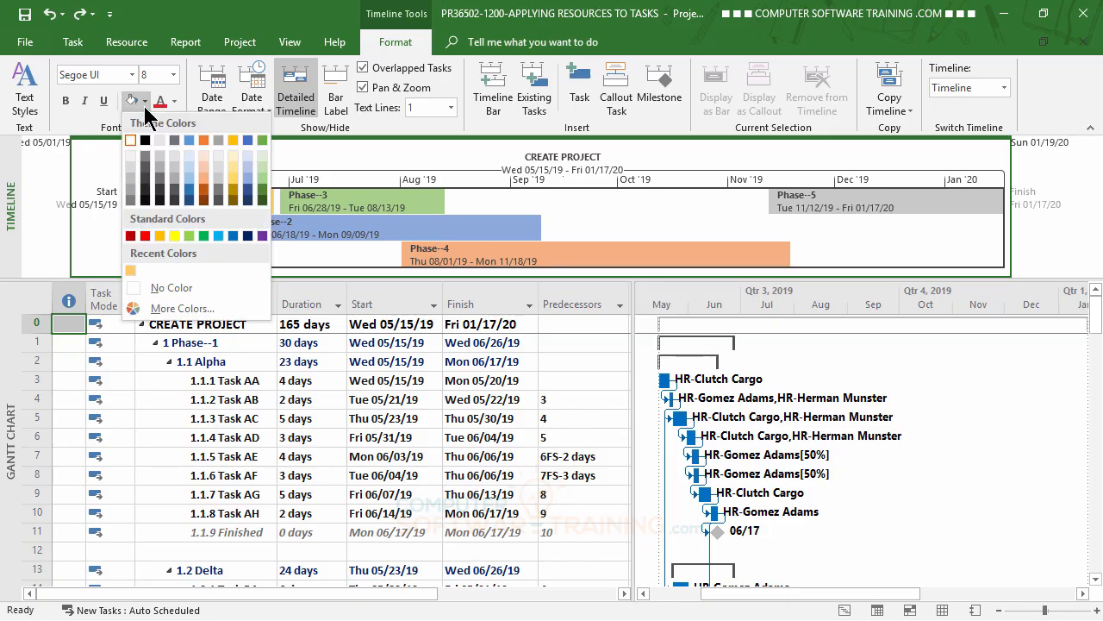
click(130, 157)
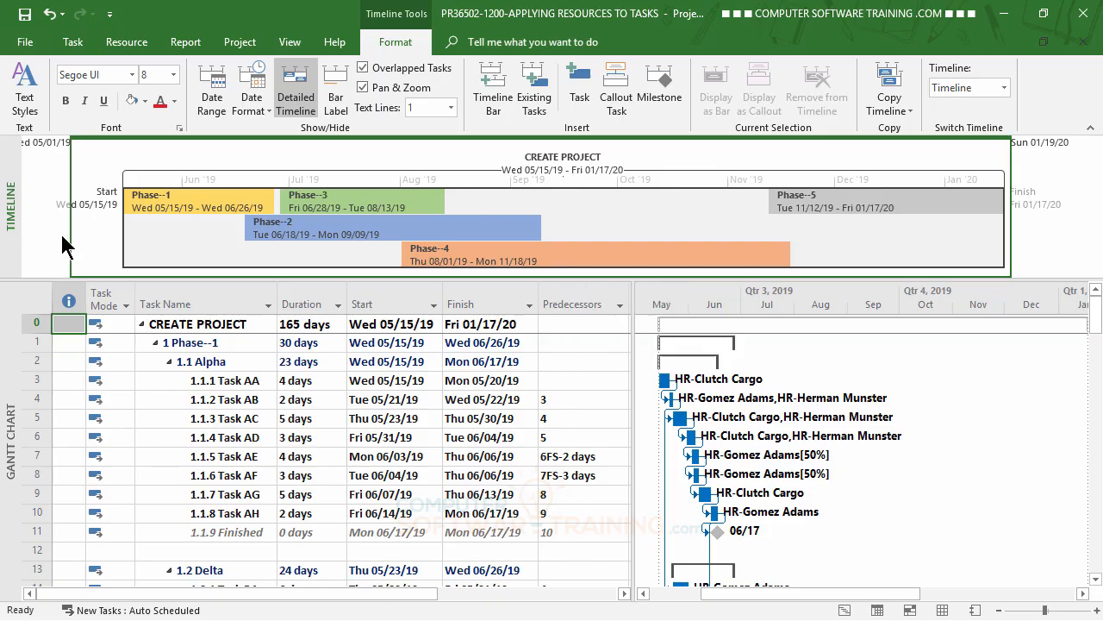
click(66, 101)
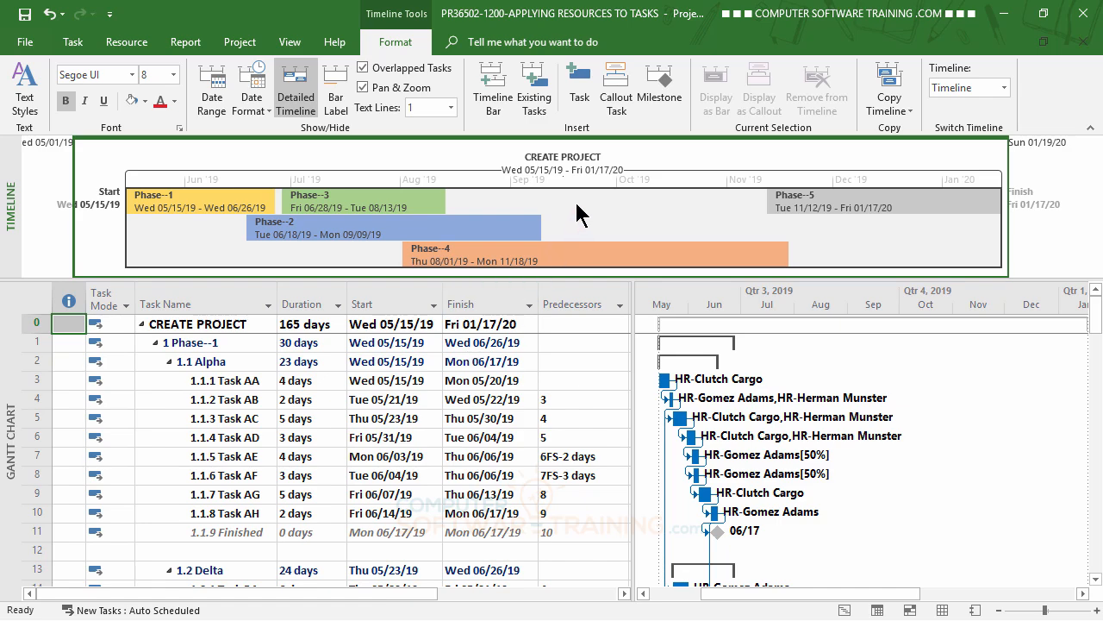
- Add a second timeline bar below the first and enlarge the timeline pane to make room for it
click(496, 92)
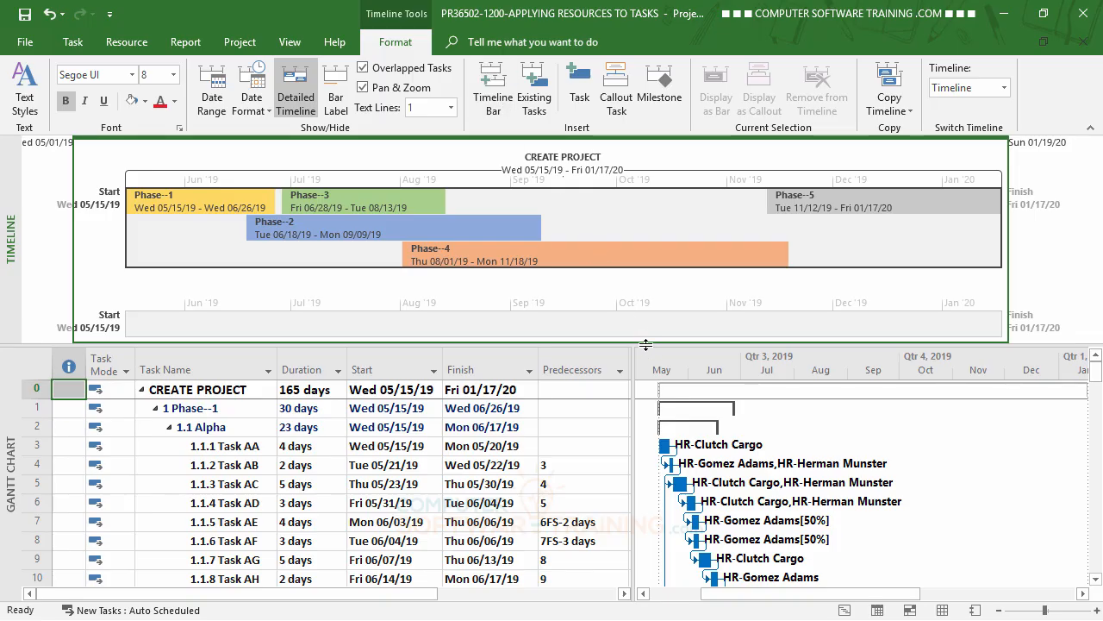
drag(640, 346, 640, 402)
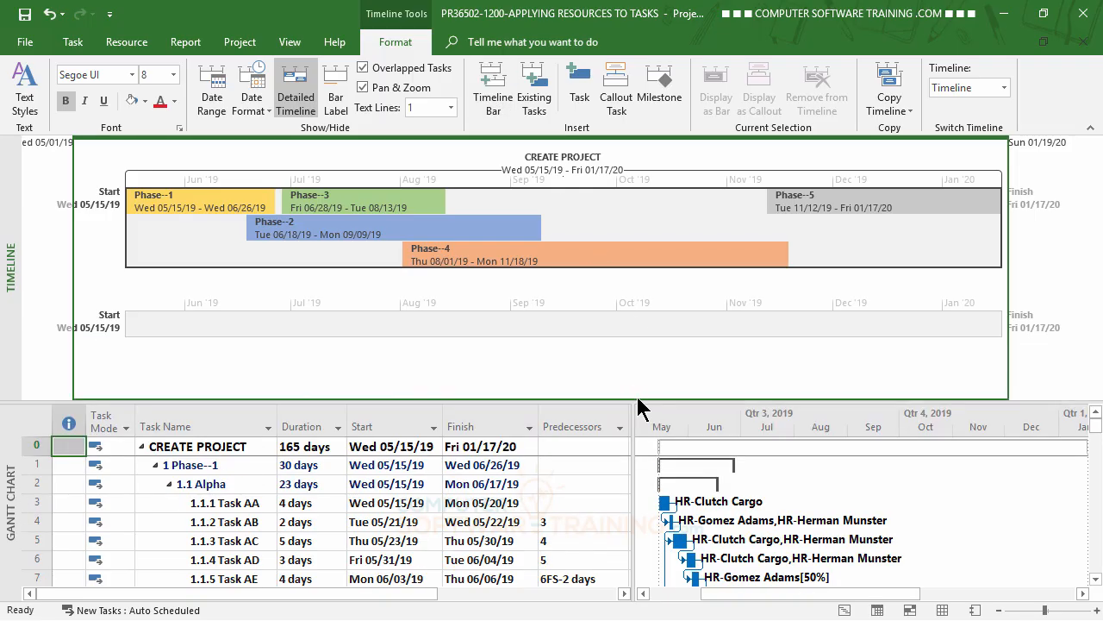
- Start adding existing tasks to the second timeline bar, choosing the Phase--1 summary tasks Alpha and Delta
click(466, 327)
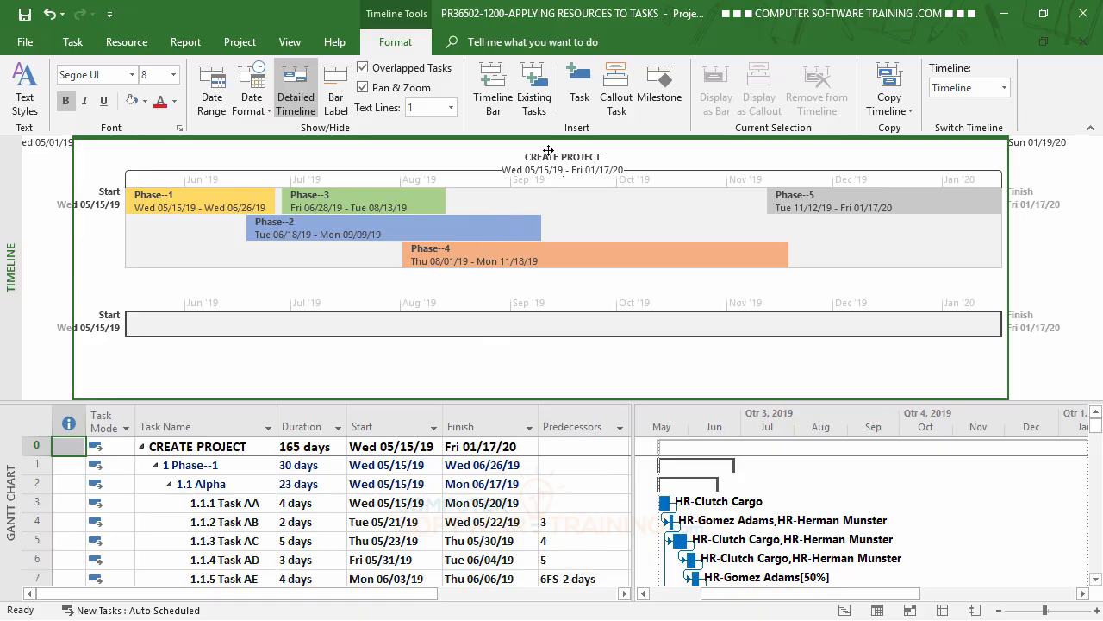
click(545, 103)
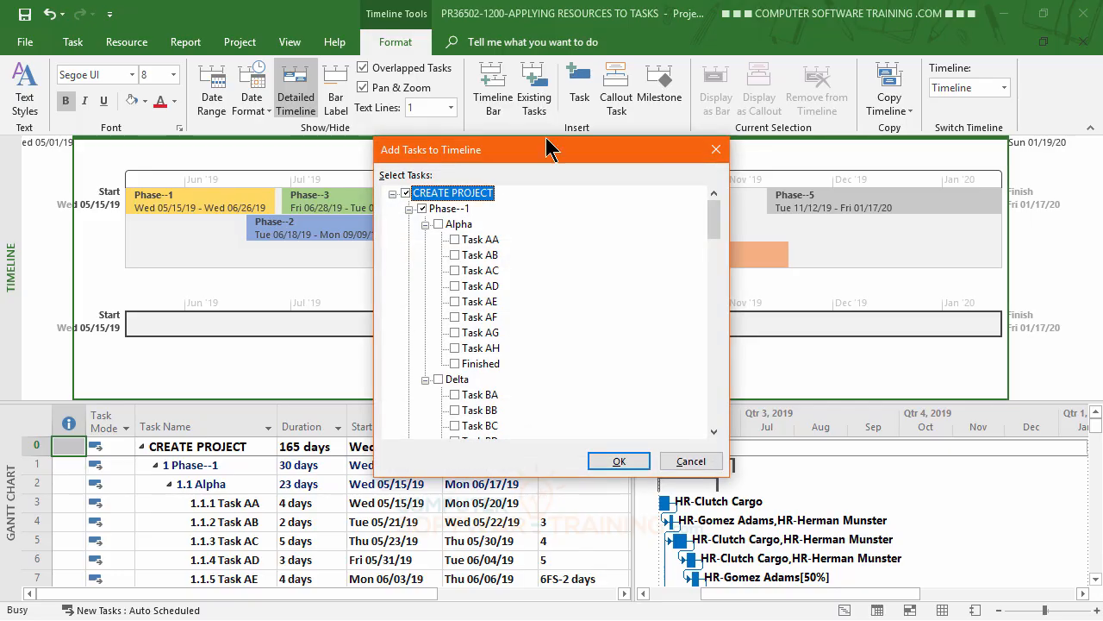
click(405, 193)
click(439, 225)
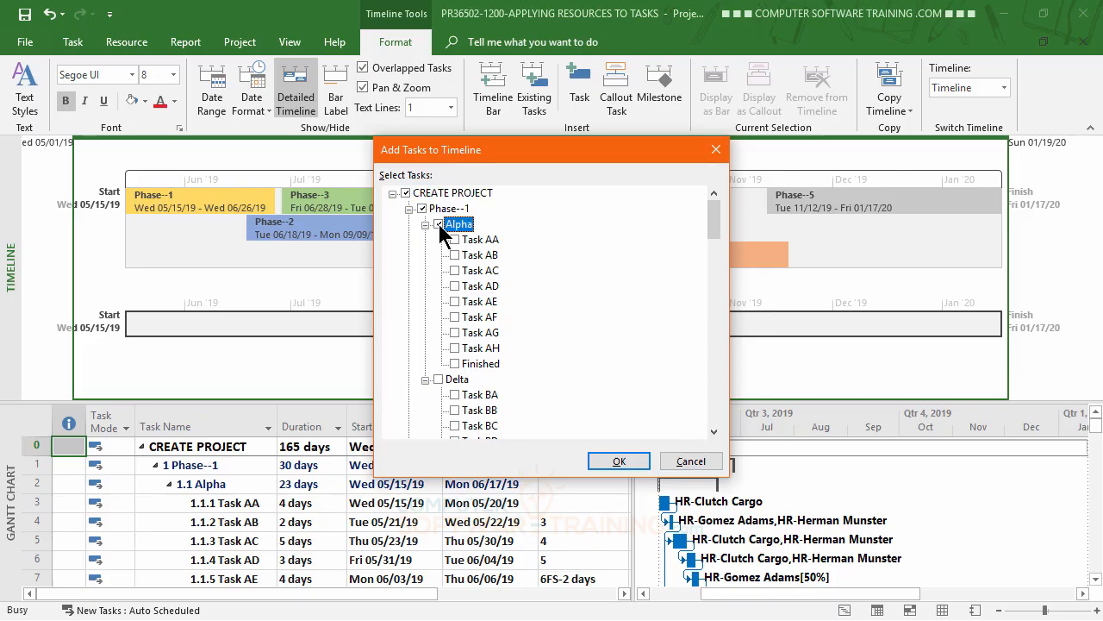
click(439, 379)
- Include the Phase--2 summary tasks Gamma and Epsilon in the tasks for the second timeline bar
scroll(664, 330, down, 4)
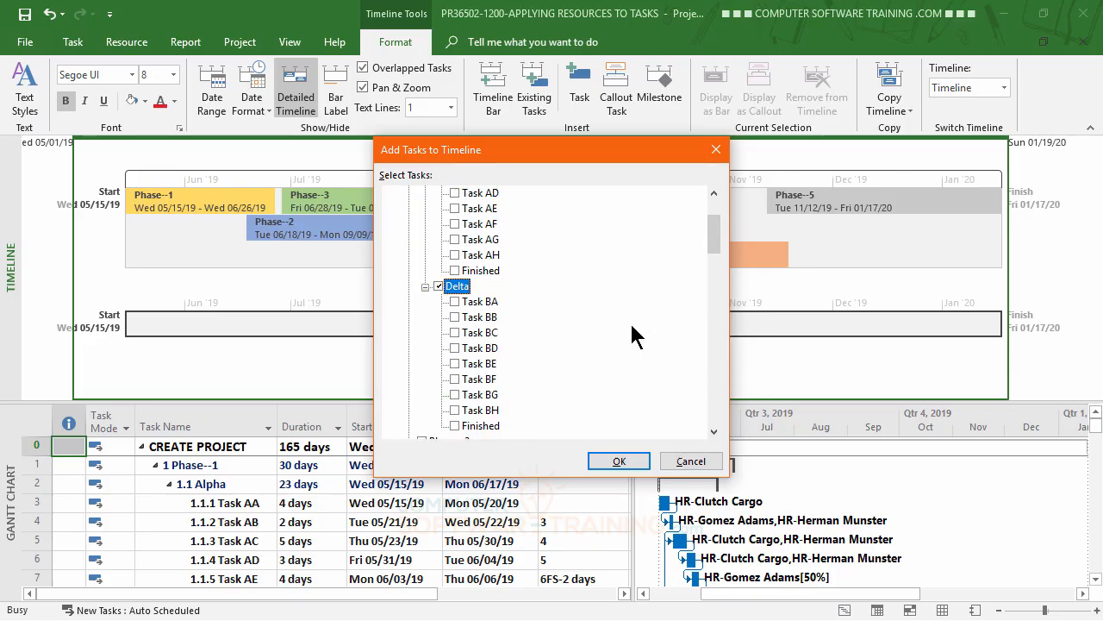
click(438, 365)
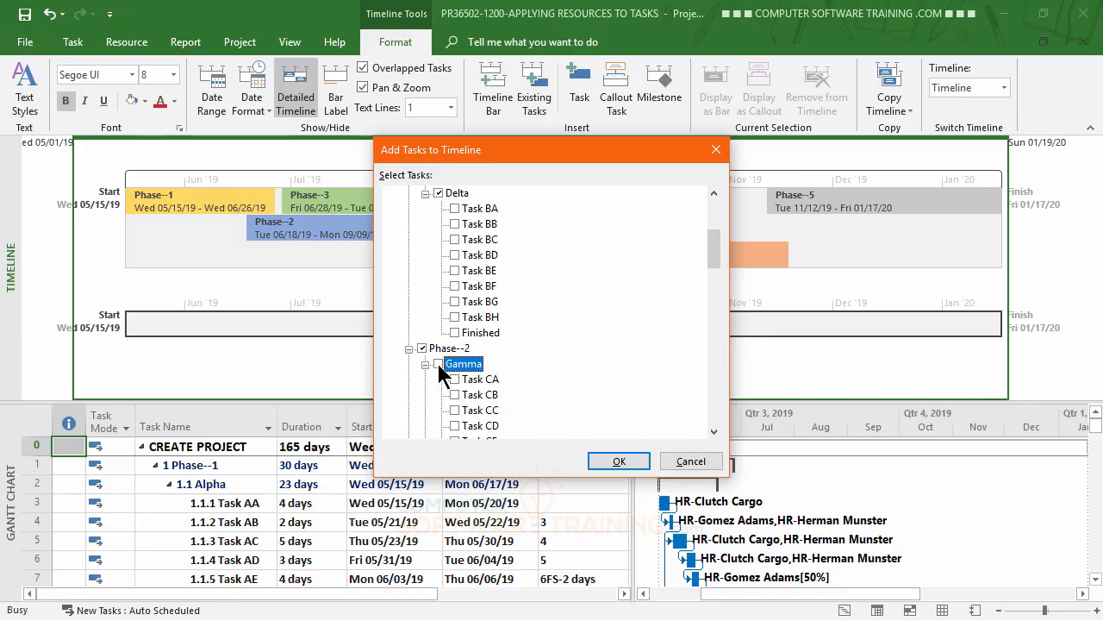
scroll(640, 362, down, 4)
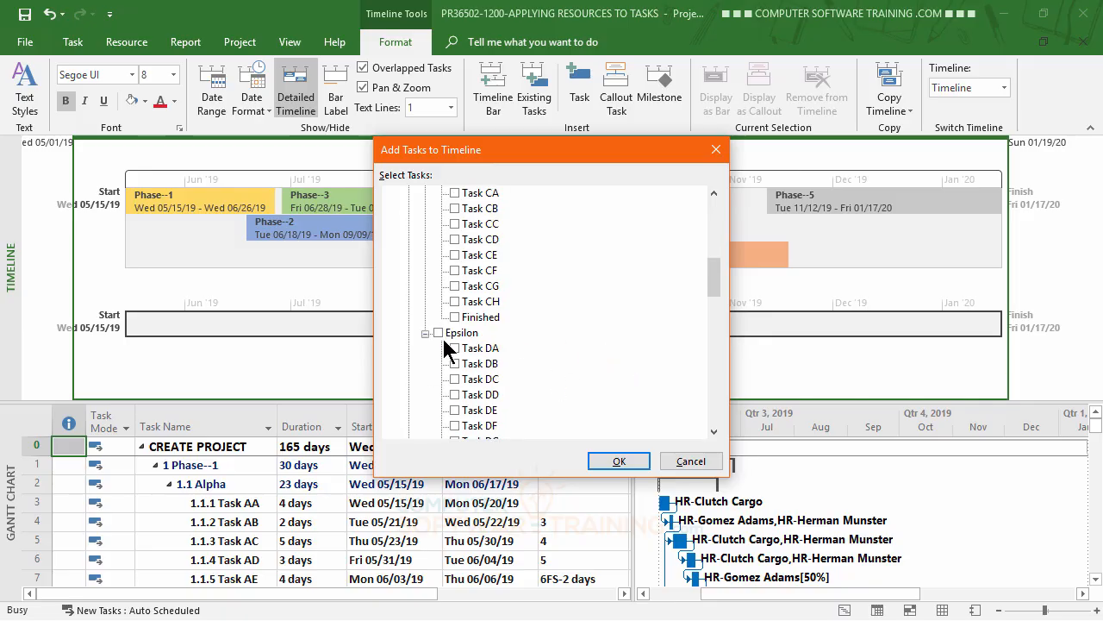
click(439, 332)
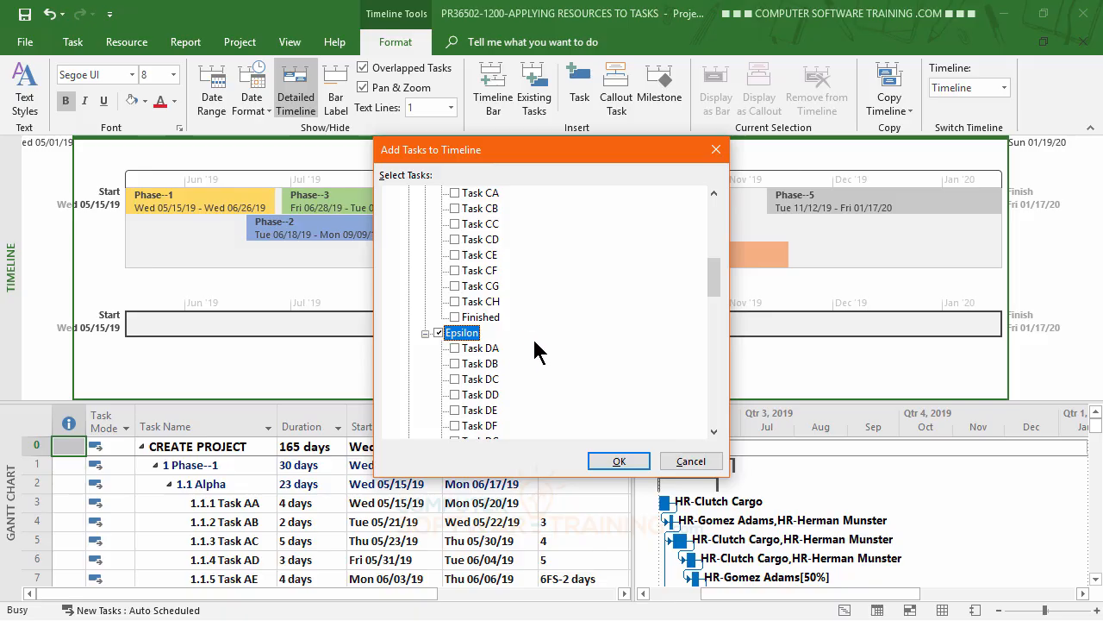
- Include Sigma from Phase--3 and Beta and Omega from Phase--4 in the tasks for the second timeline bar
scroll(517, 338, down, 3)
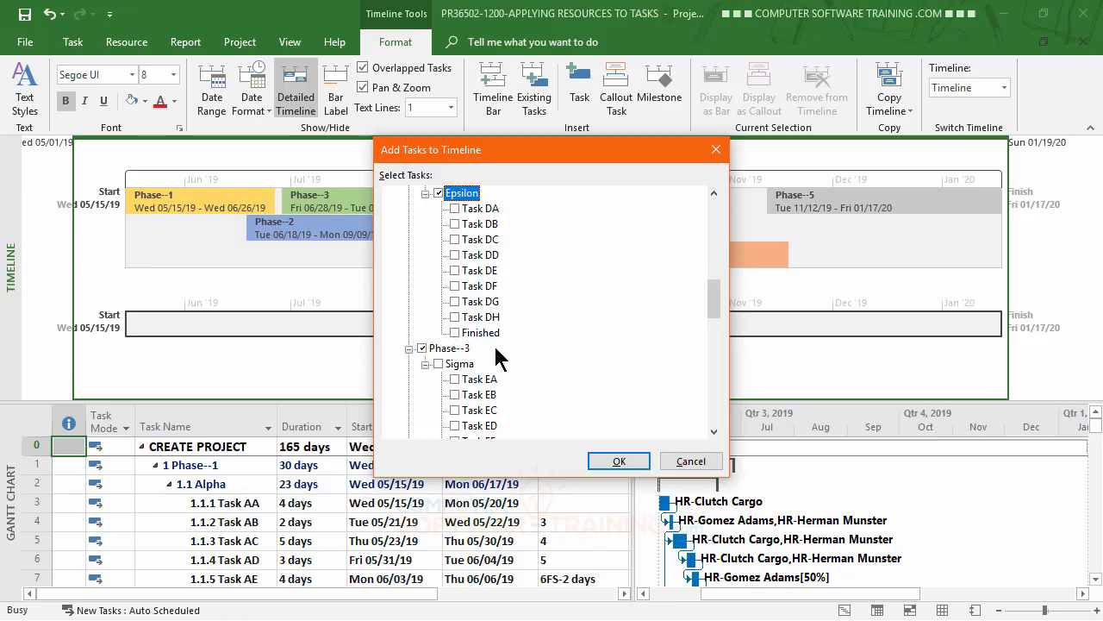
click(438, 364)
scroll(608, 345, down, 4)
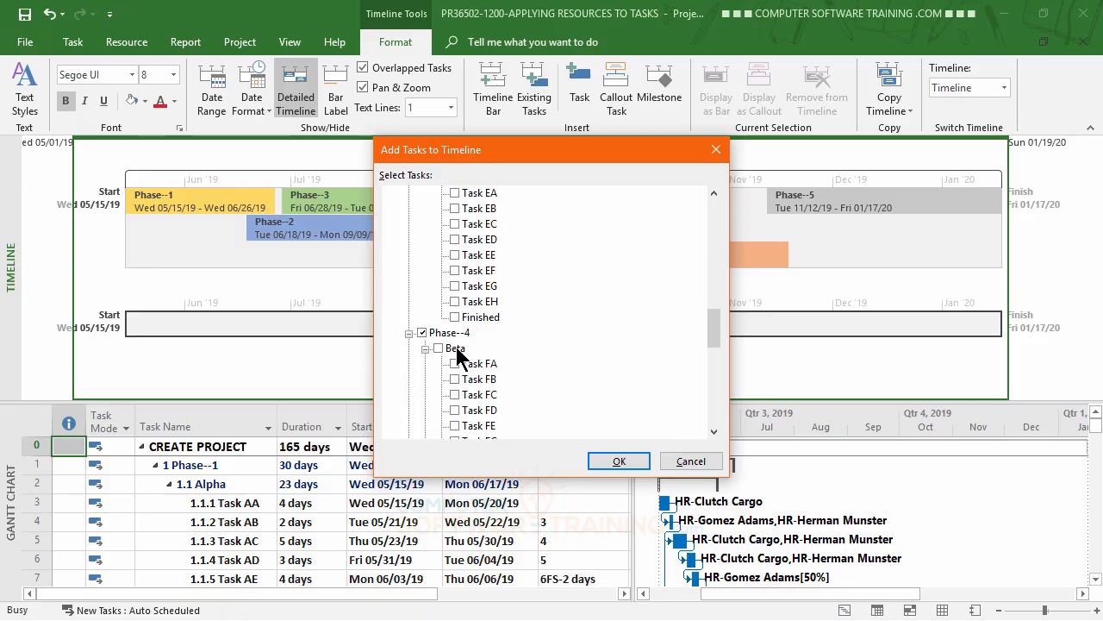
click(455, 348)
scroll(572, 333, down, 4)
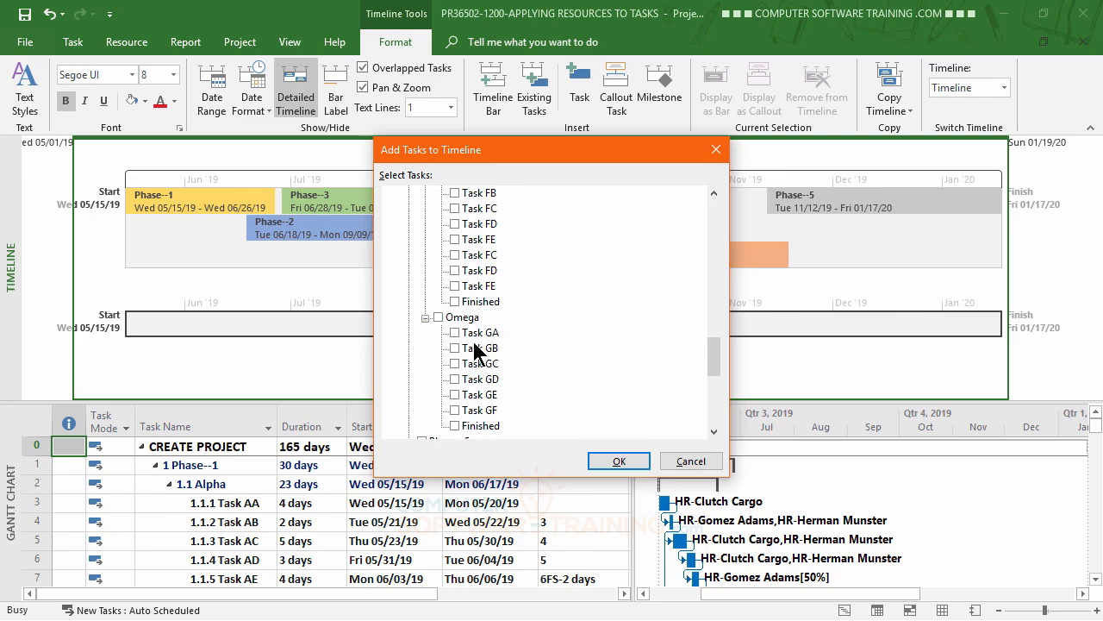
scroll(716, 332, down, 3)
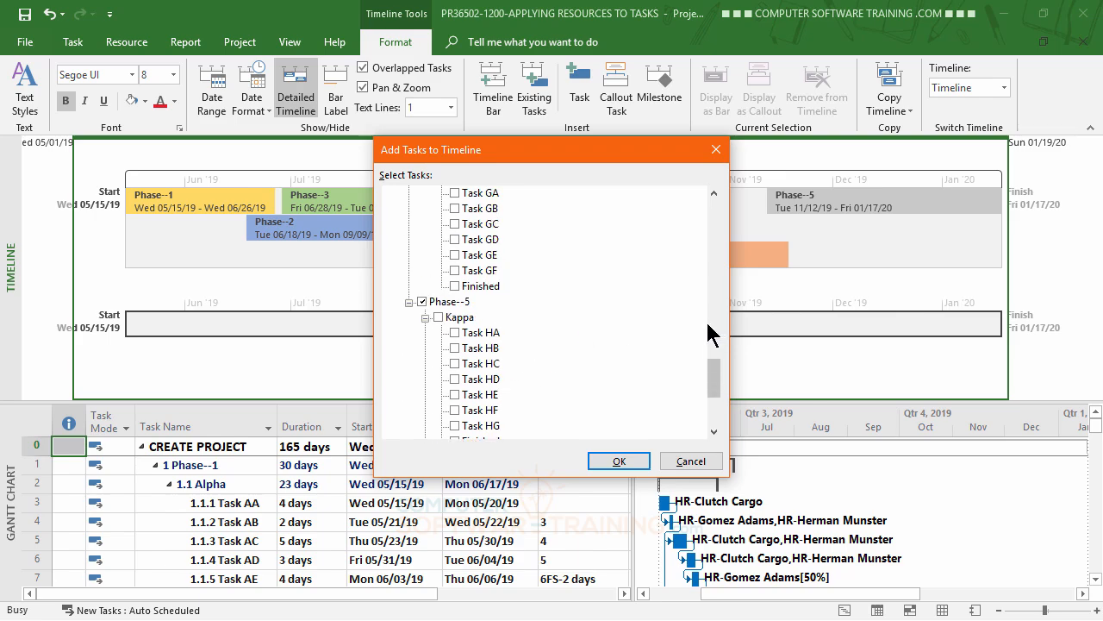
- Include the Phase--5 summary tasks Kappa and Lamda and add all chosen tasks to the second timeline bar
click(443, 315)
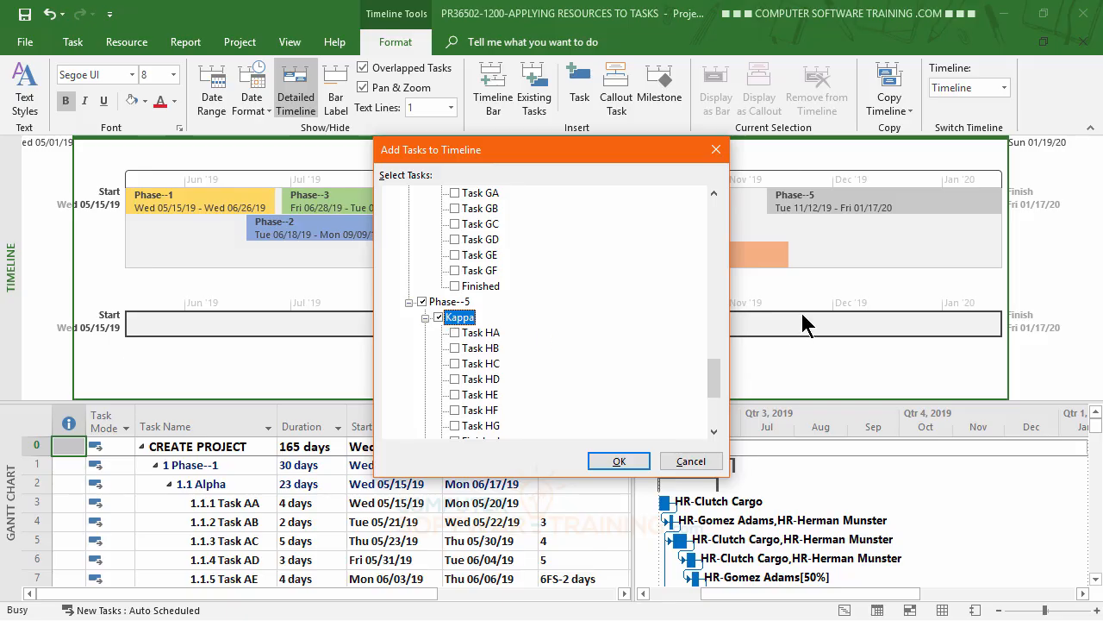
scroll(656, 319, down, 4)
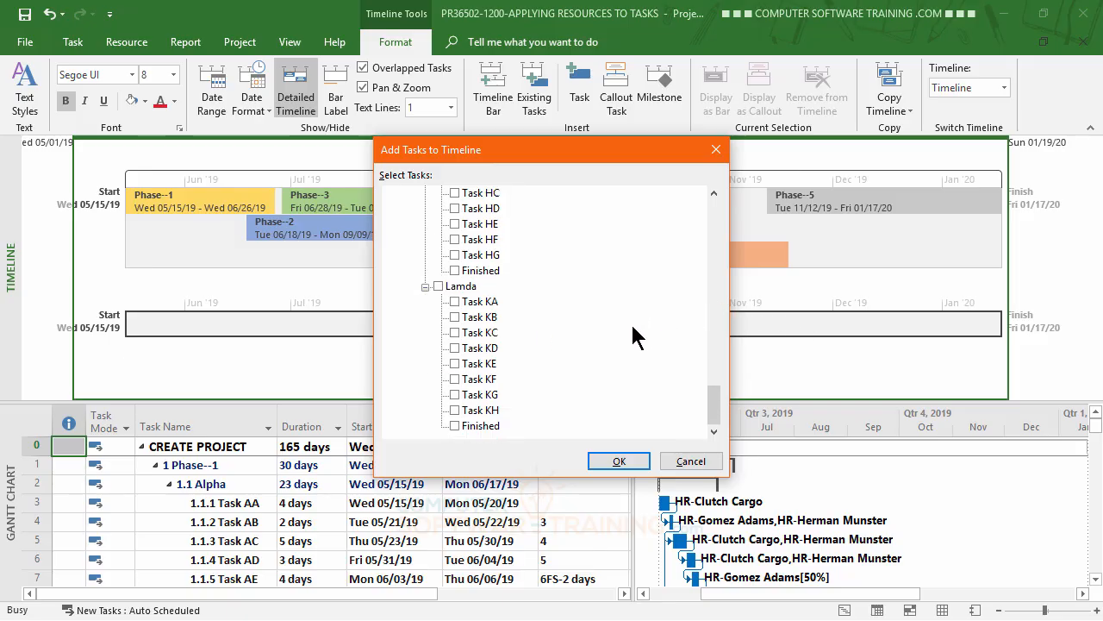
click(440, 287)
click(439, 286)
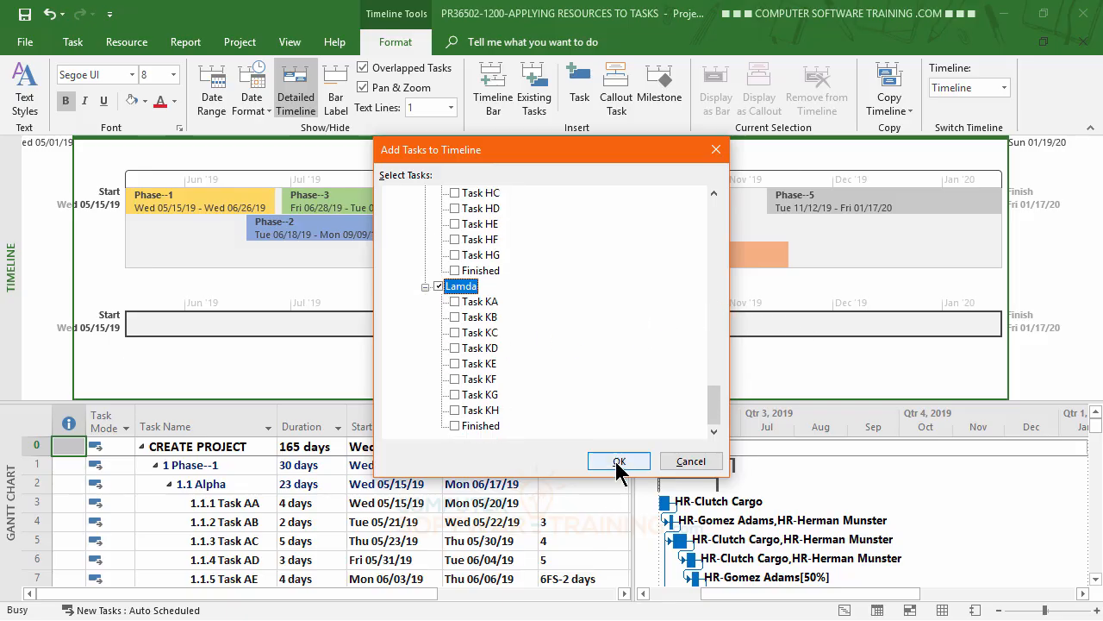
click(619, 462)
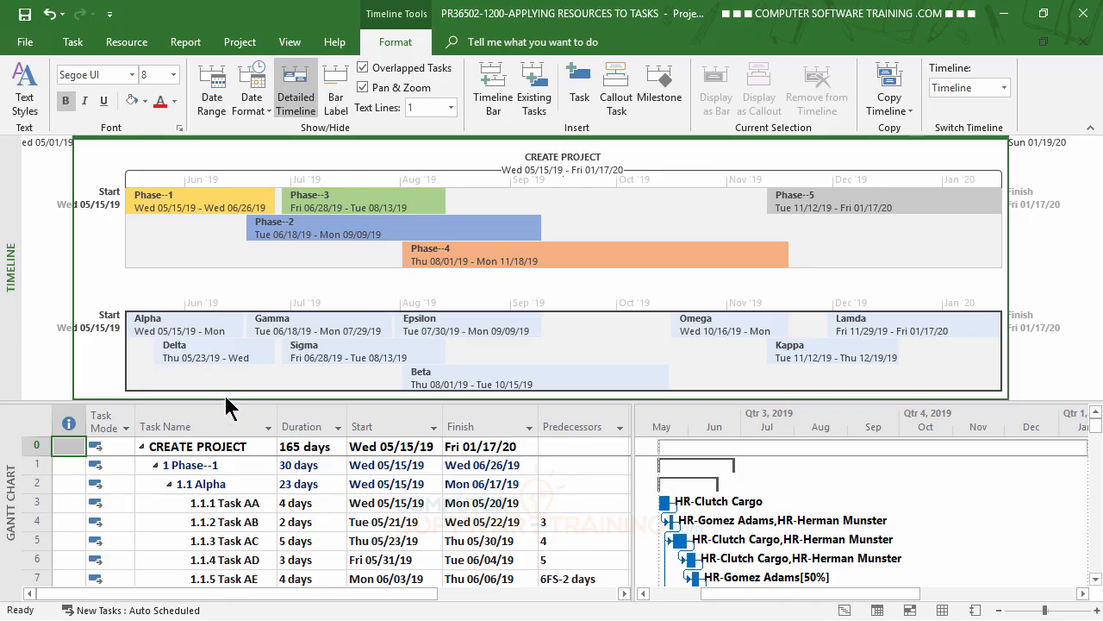
- Fill the Alpha and Delta bars in the second timeline with the same gold as Phase--1
click(187, 321)
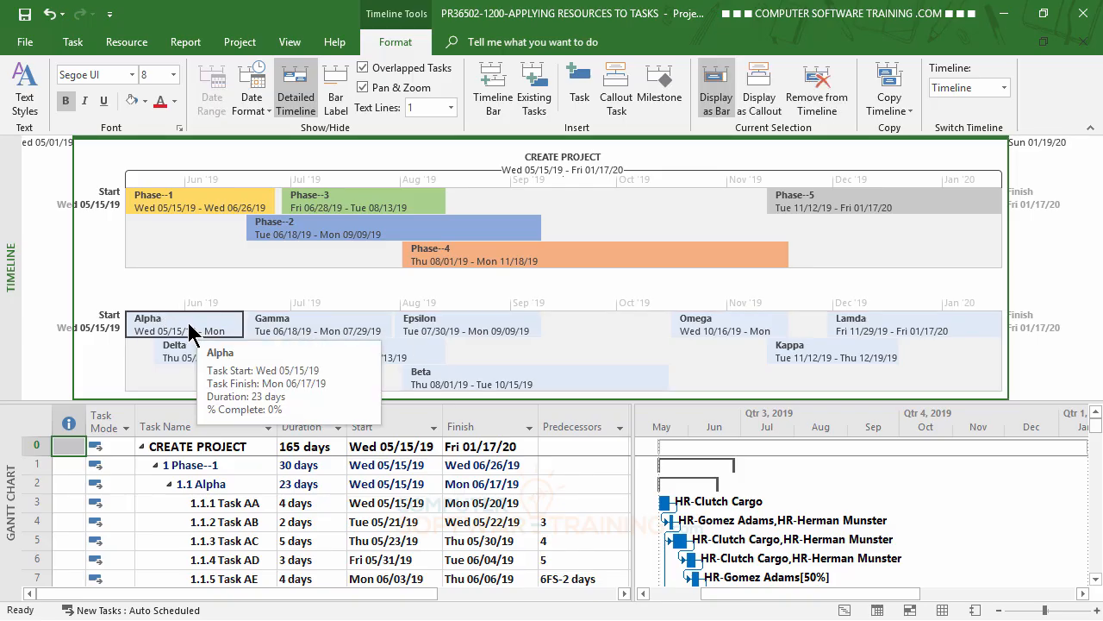
ctrl+click(223, 359)
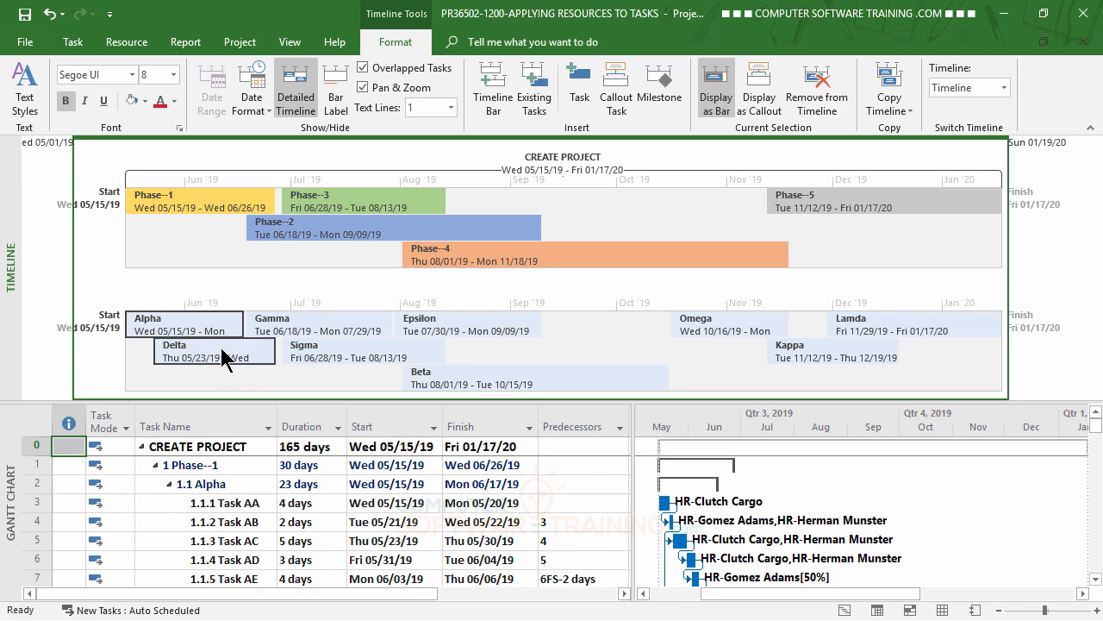
click(149, 101)
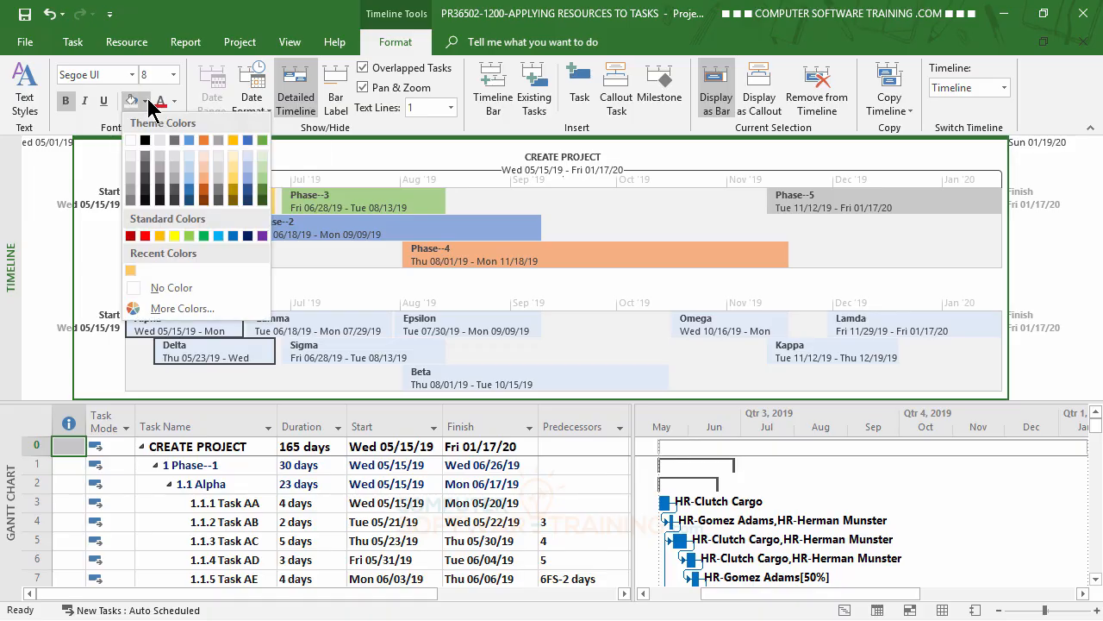
click(229, 175)
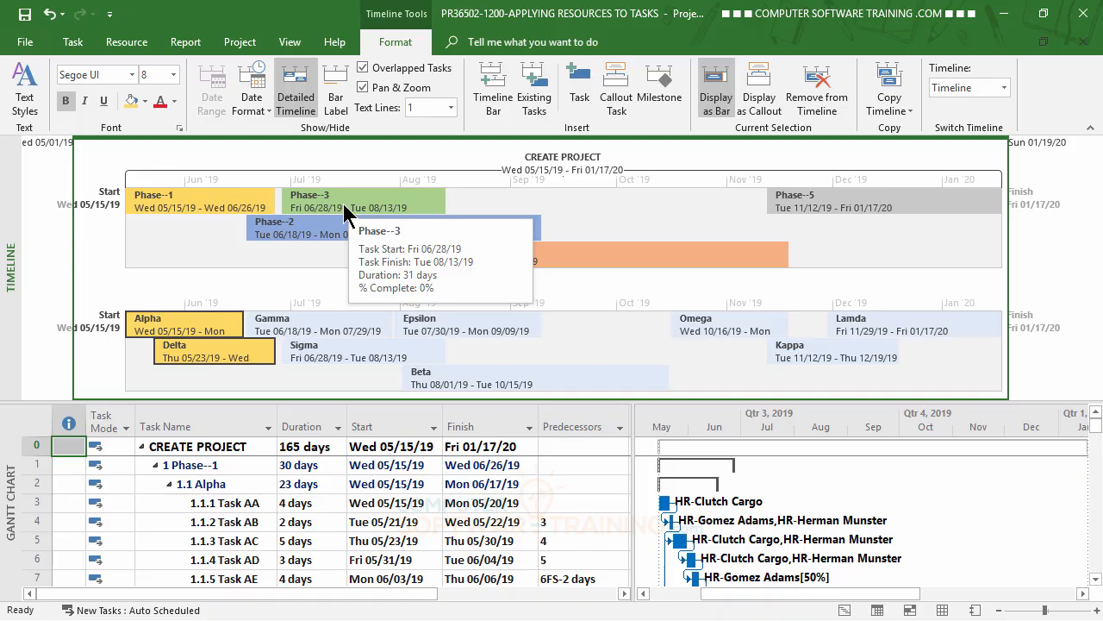
- Fill the Gamma and Epsilon bars in the second timeline with the same blue as Phase--2
click(311, 324)
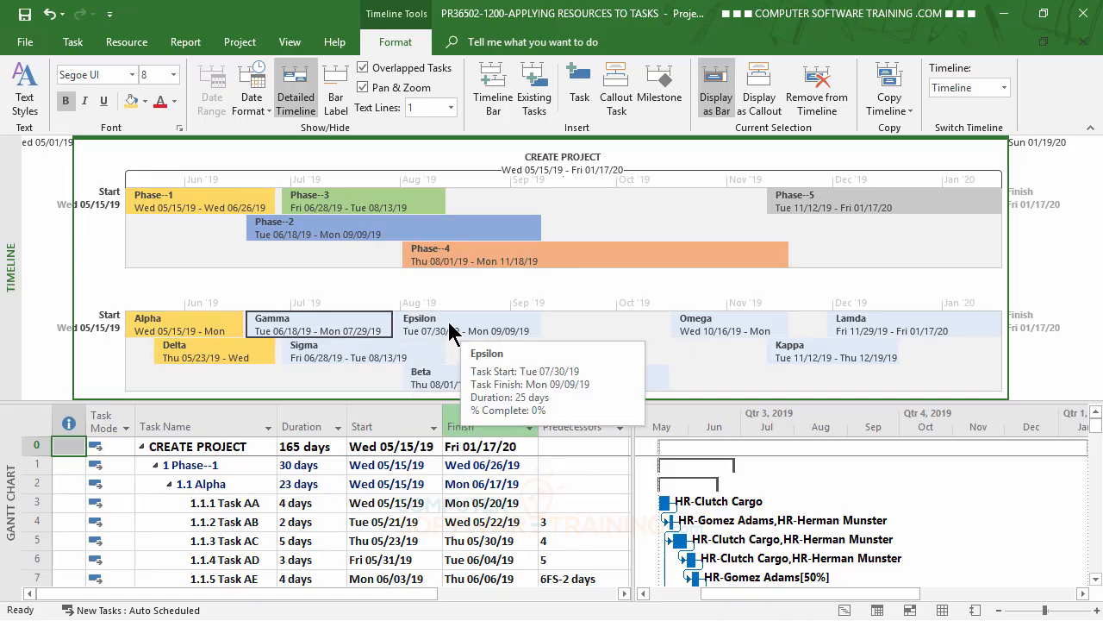
ctrl+click(448, 332)
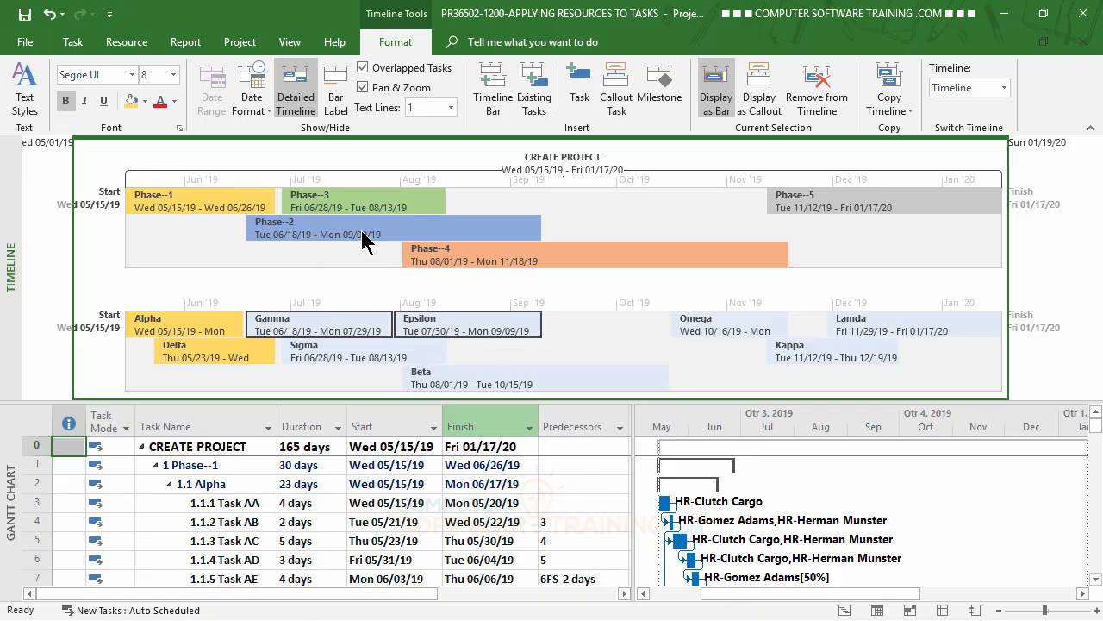
click(146, 100)
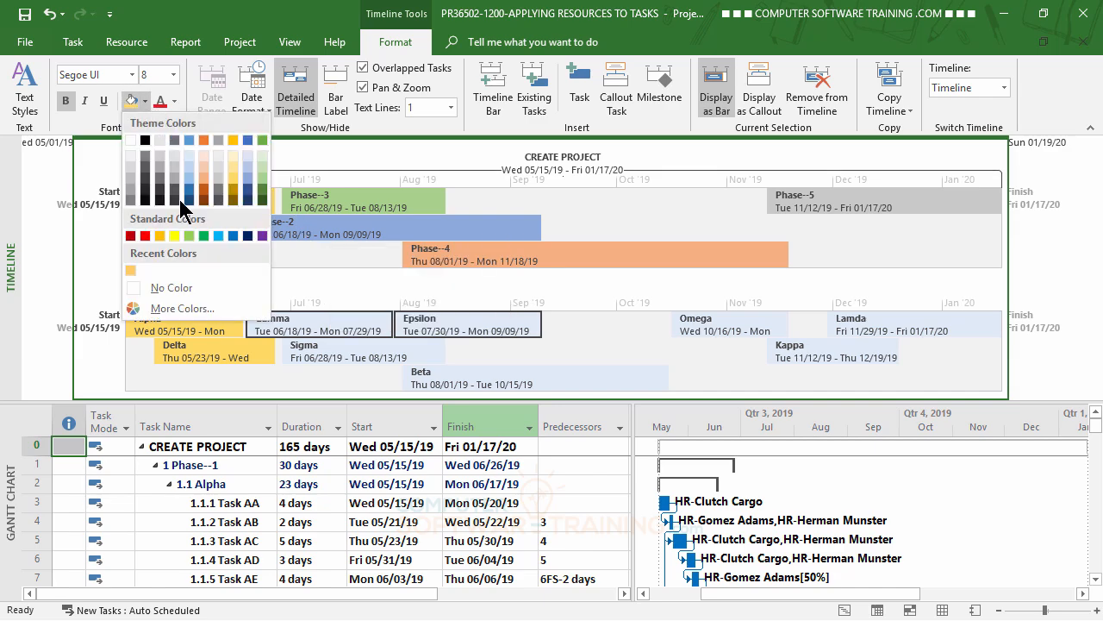
click(247, 178)
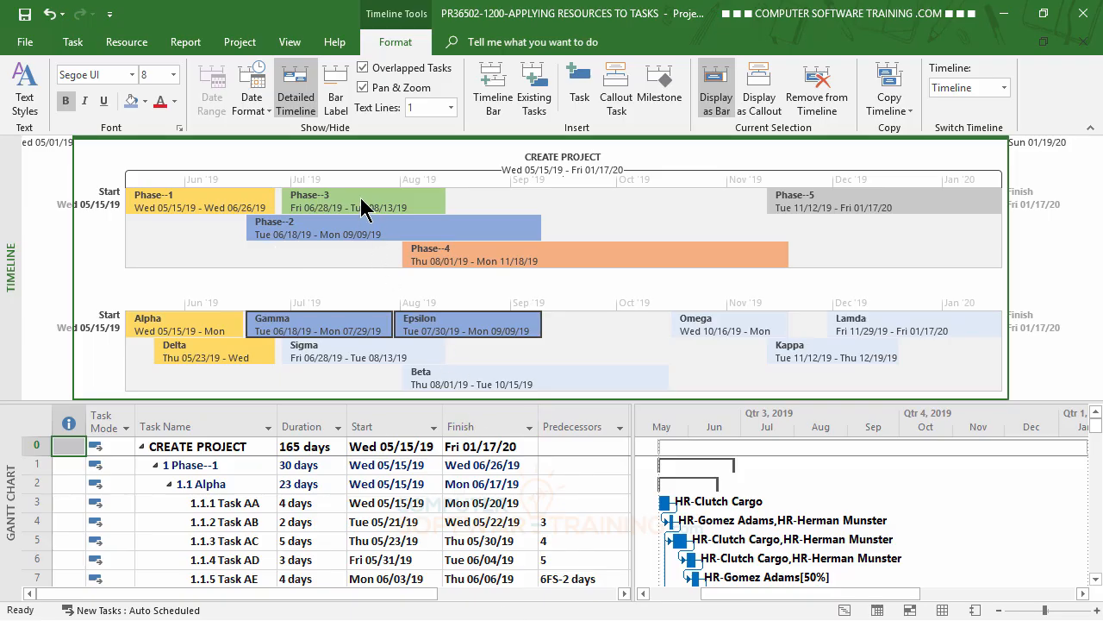
- Fill the Sigma bar in the second timeline with the same green as Phase--3
mouse_move(377, 204)
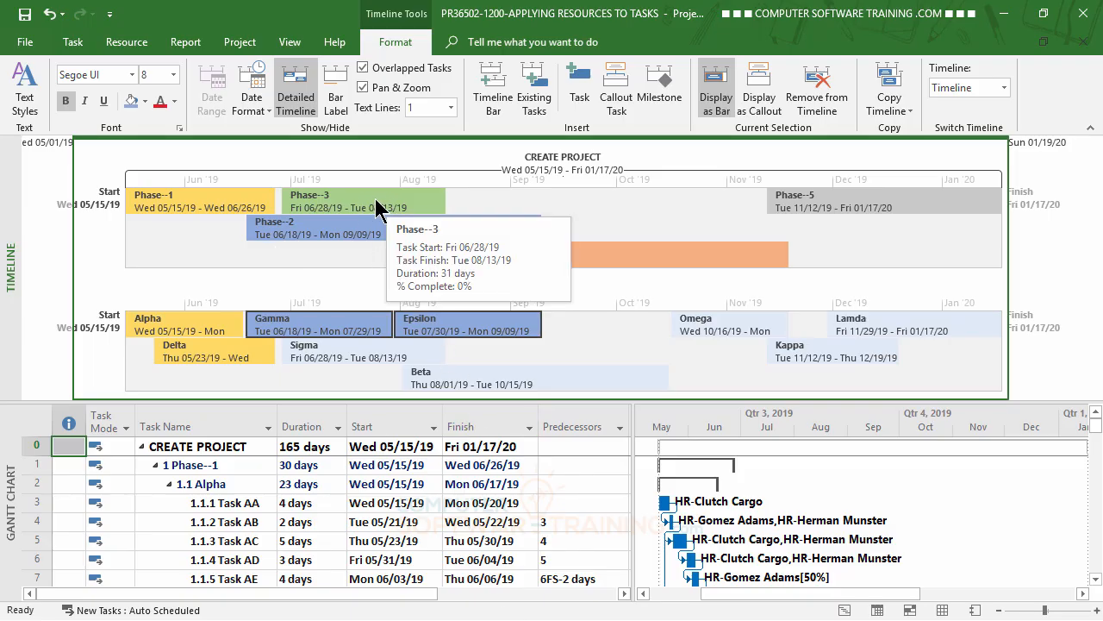
click(369, 355)
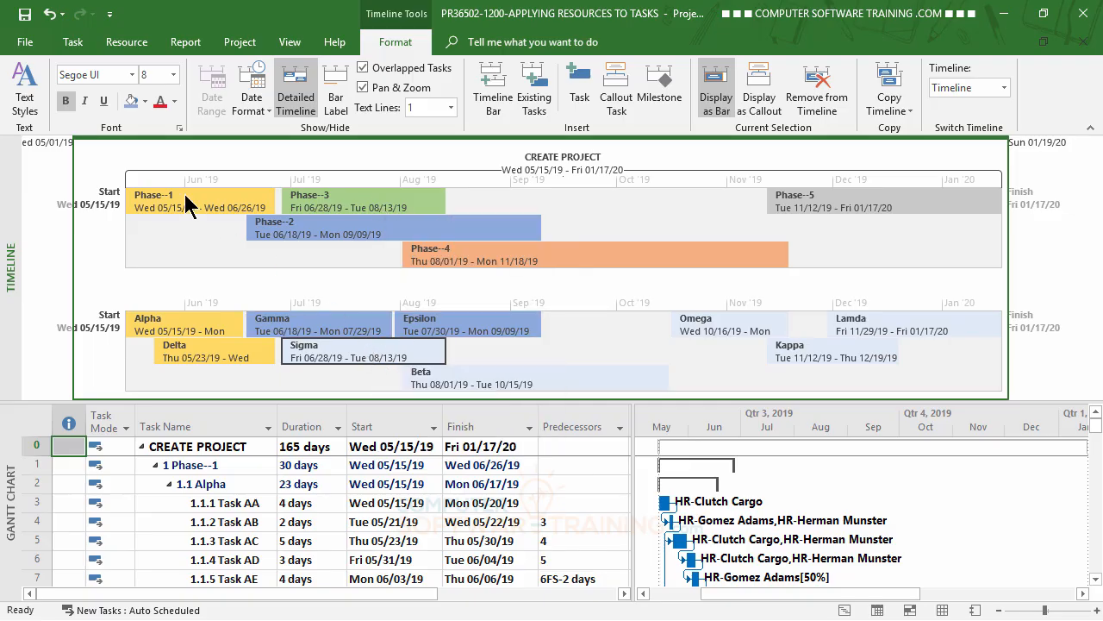
click(144, 102)
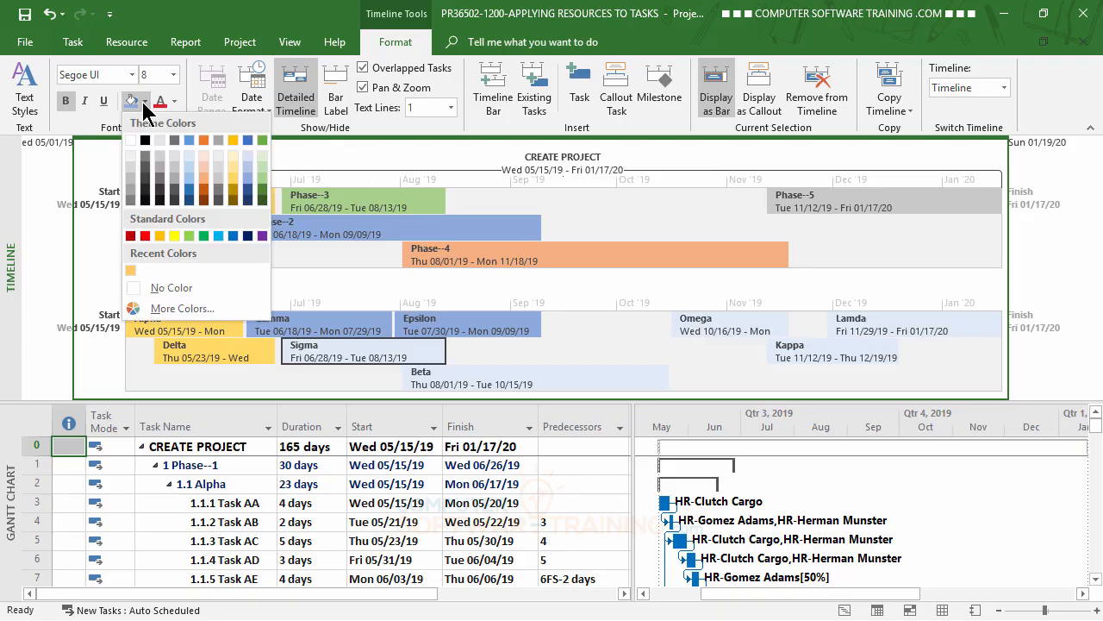
click(261, 179)
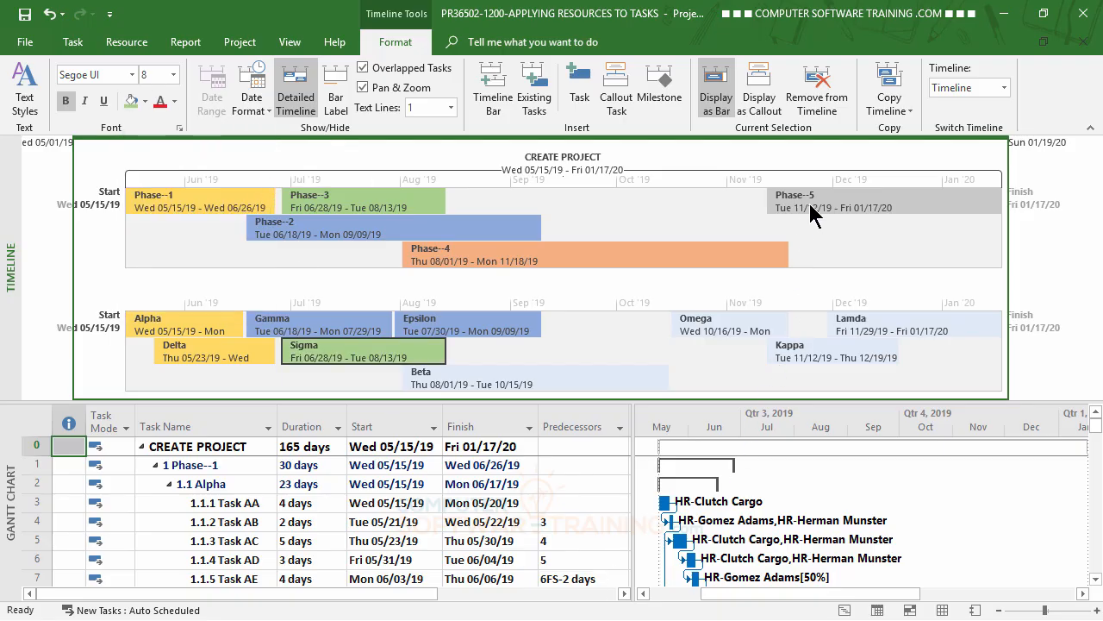
- Fill the Beta and Omega bars in the second timeline with the same orange as Phase--4
click(653, 271)
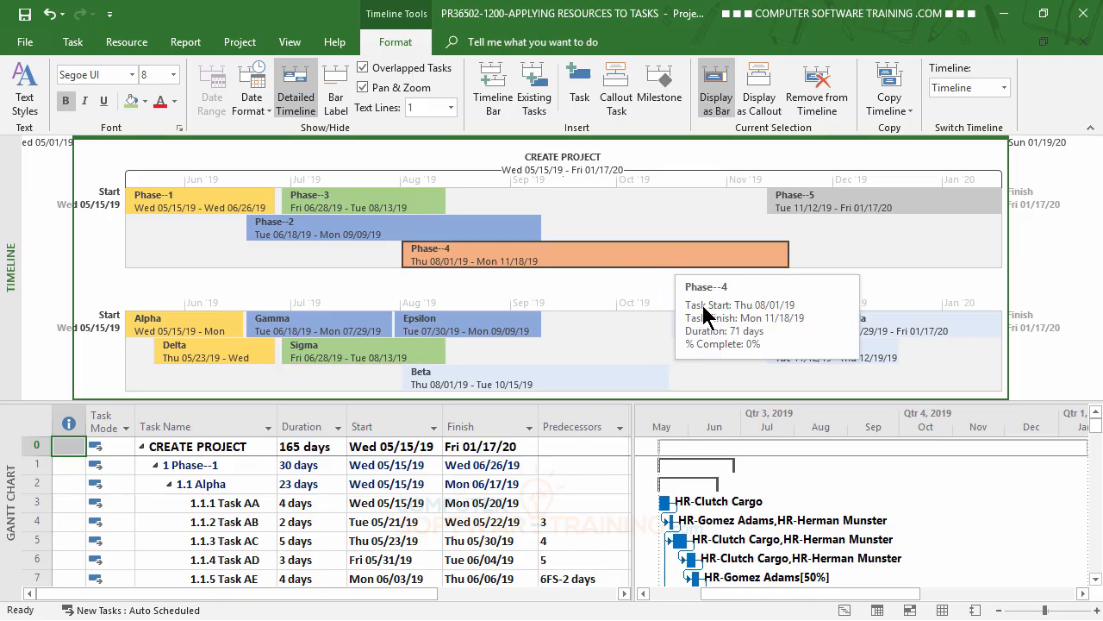
click(538, 384)
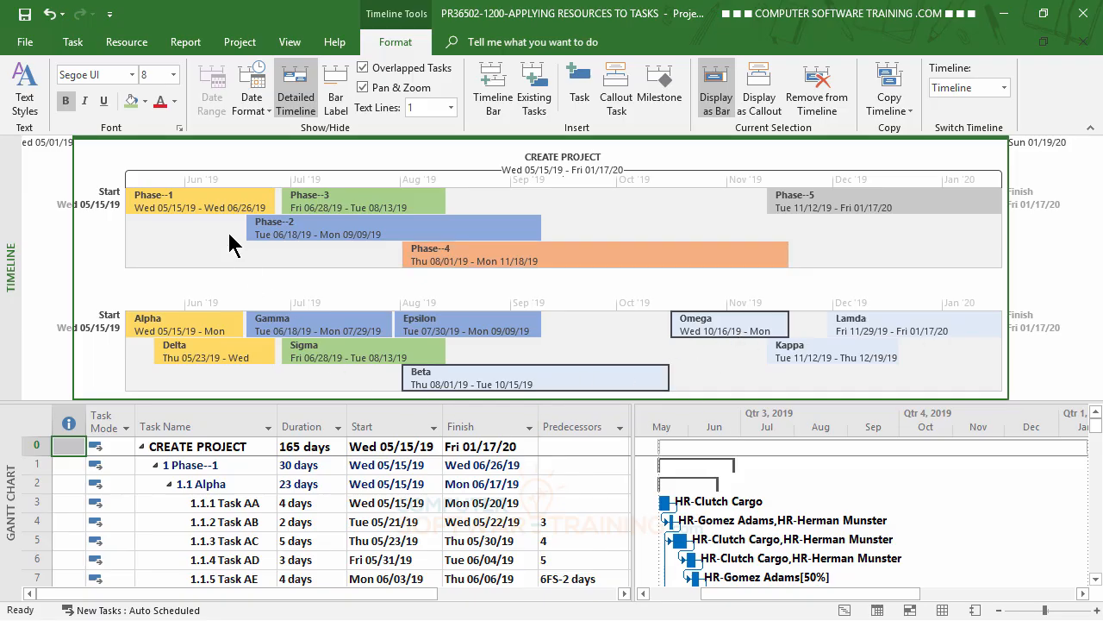
click(144, 101)
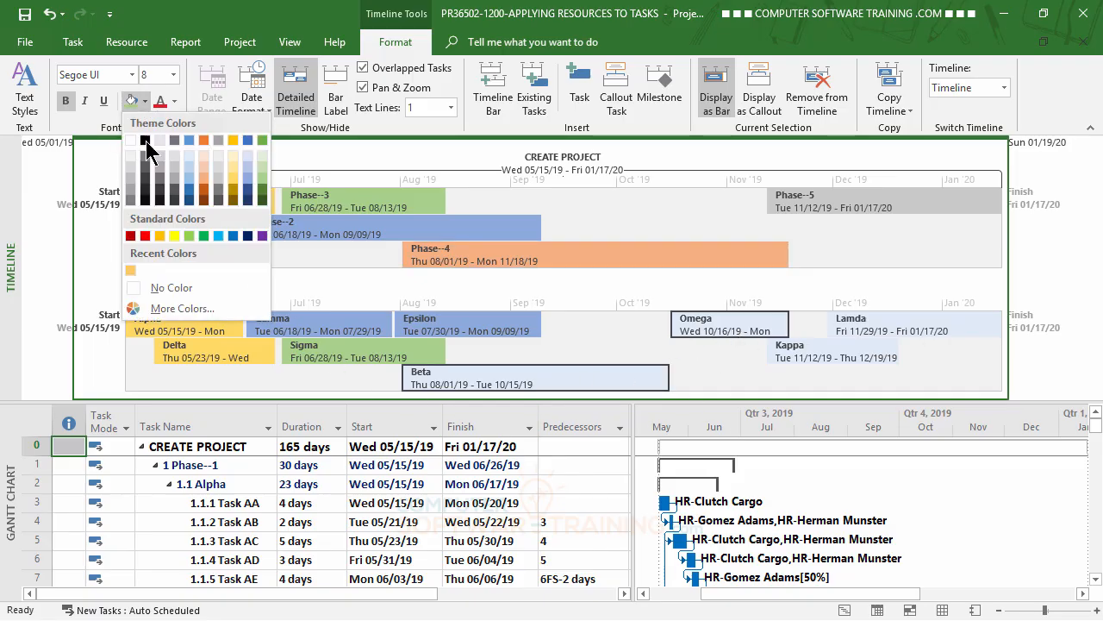
click(203, 180)
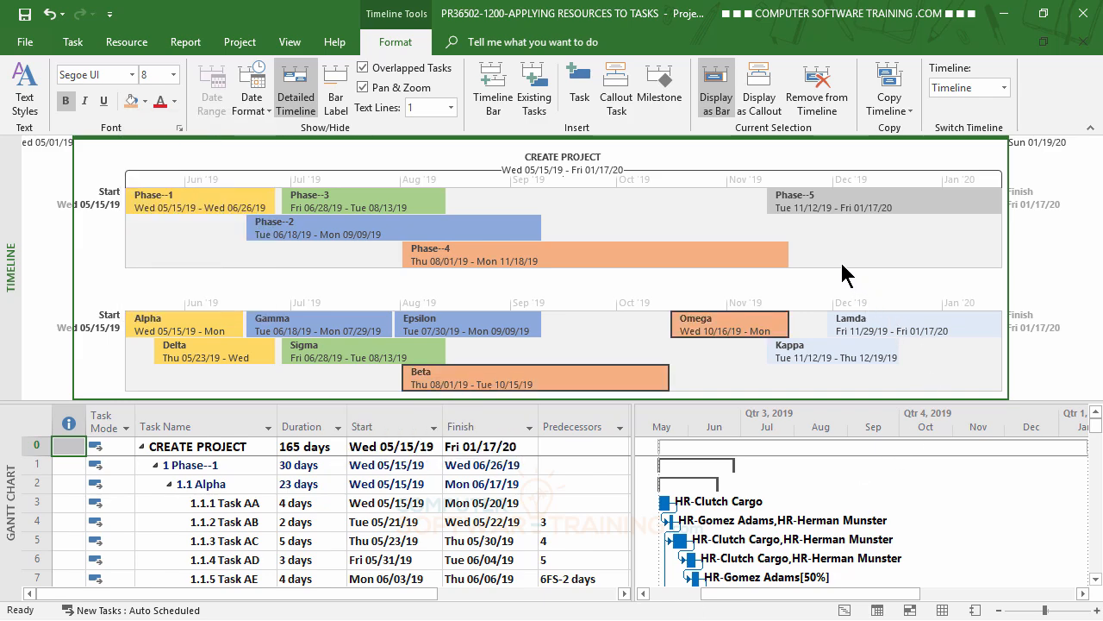
- Fill the Lamda and Kappa bars in the second timeline with the same gray as Phase--5 and deselect them
mouse_move(860, 212)
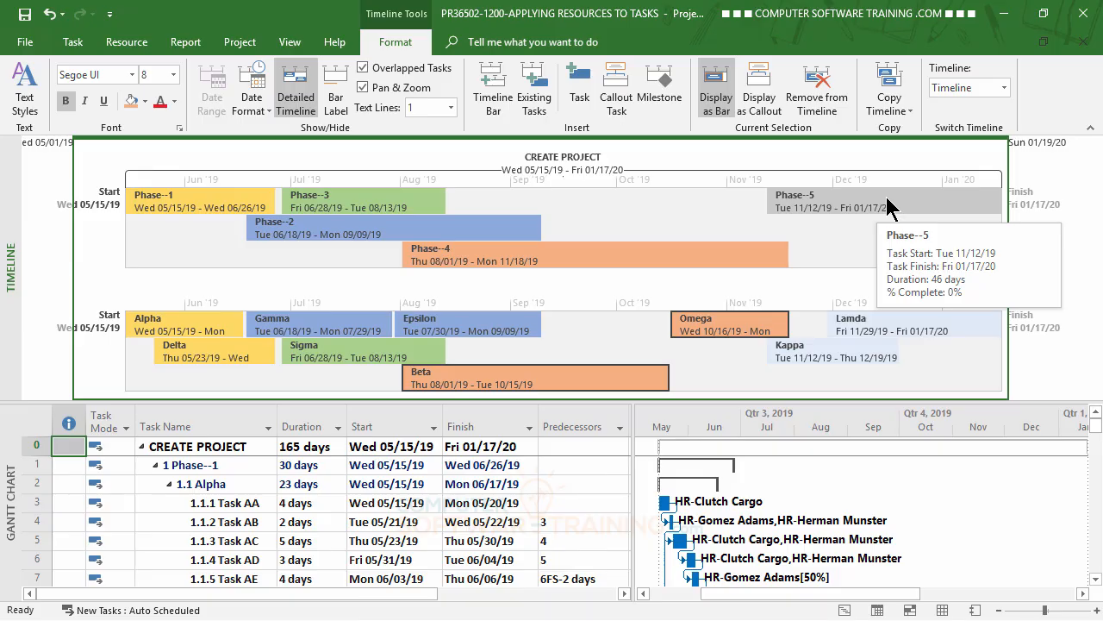
click(889, 197)
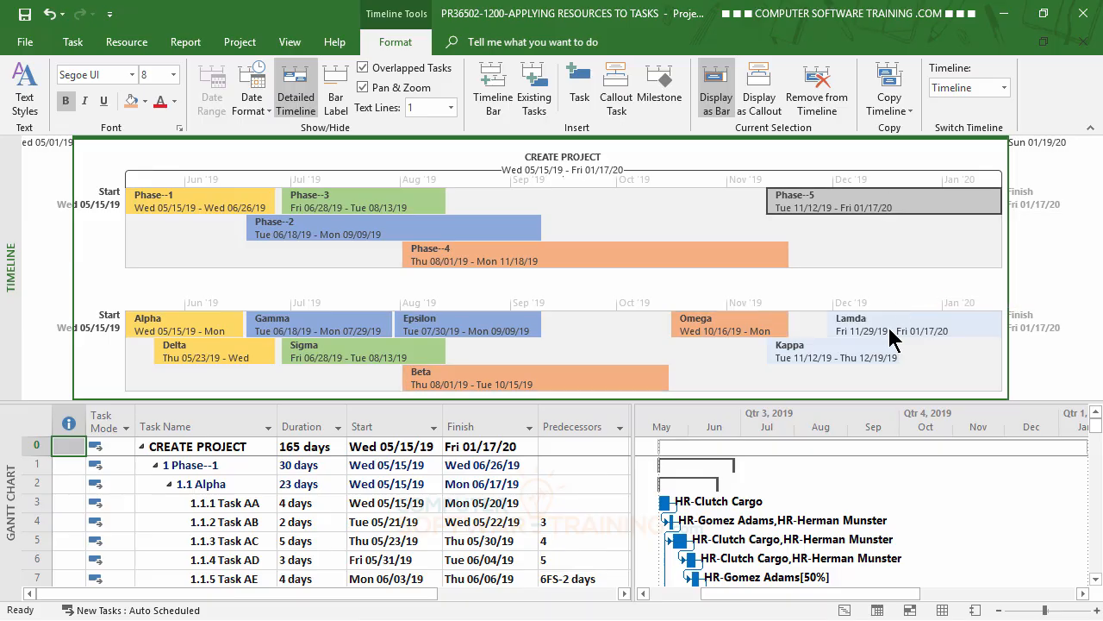
mouse_move(893, 330)
click(888, 329)
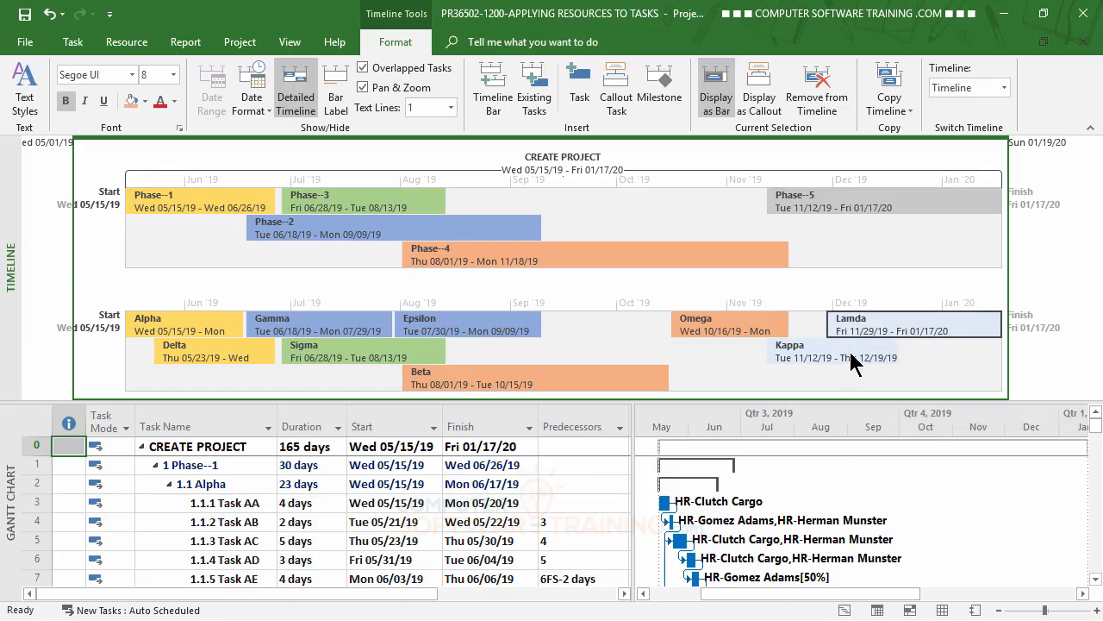
ctrl+click(853, 360)
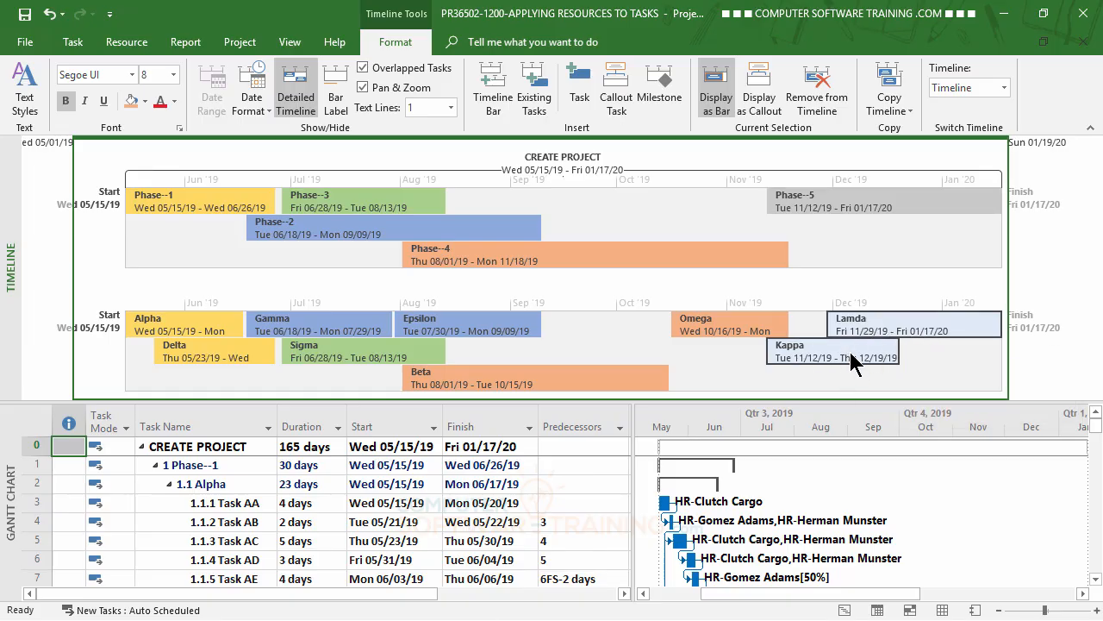
click(146, 102)
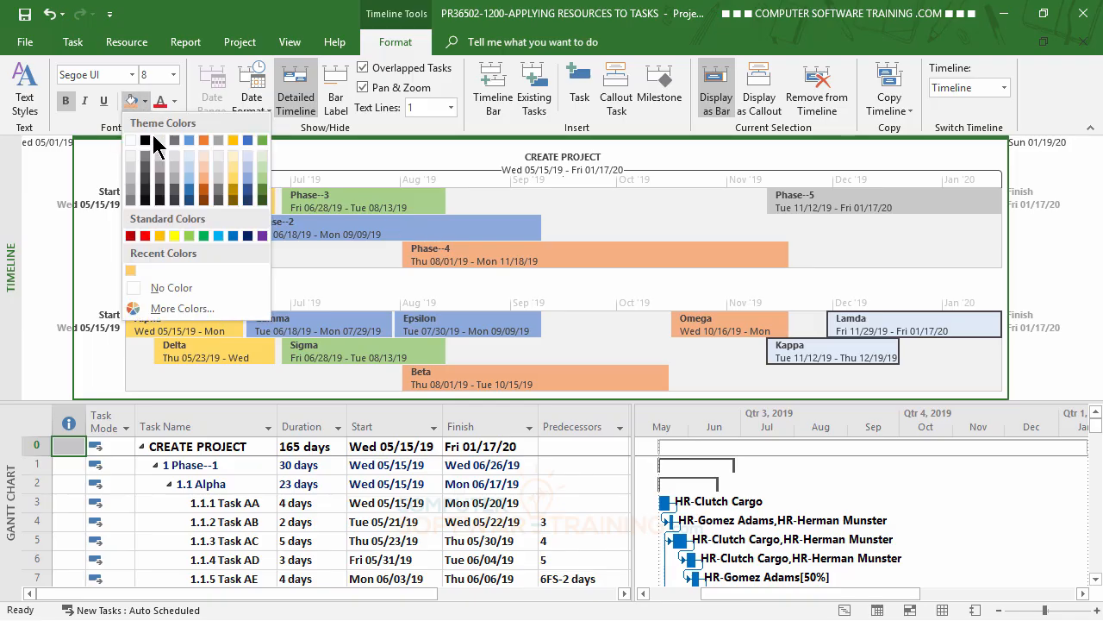
click(220, 187)
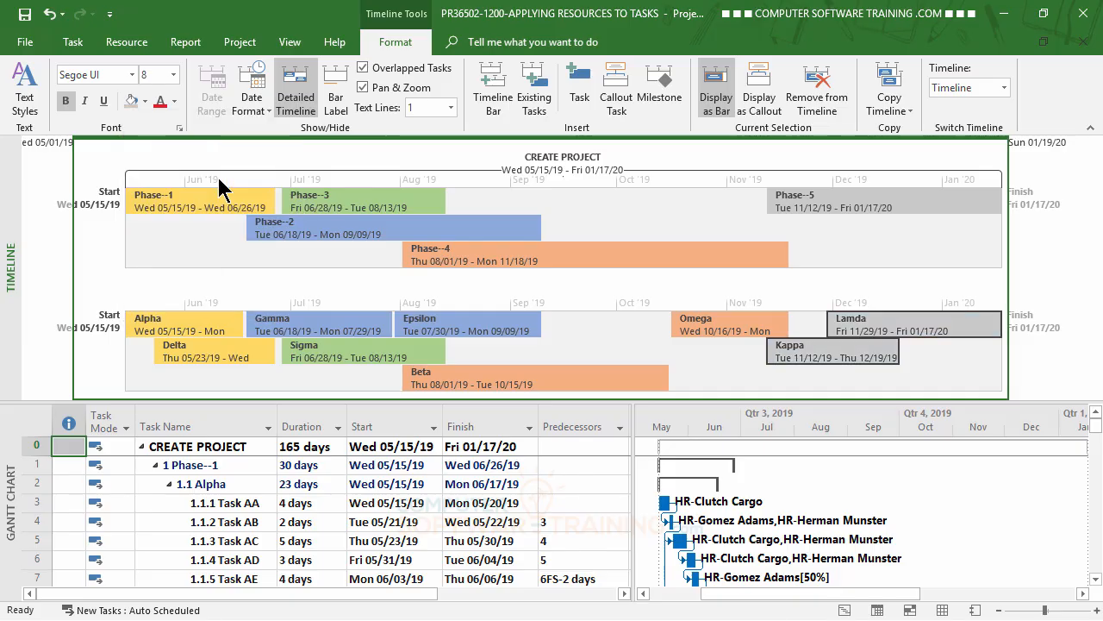
click(638, 210)
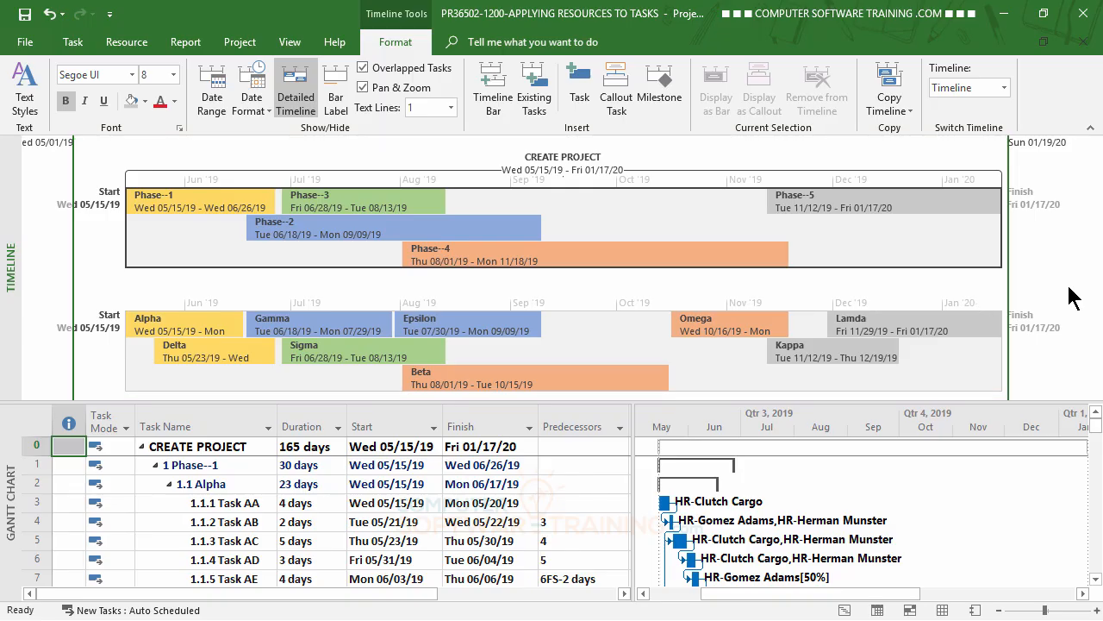
- Move the CREATE PROJECT callout slightly higher above the first timeline bar
click(780, 287)
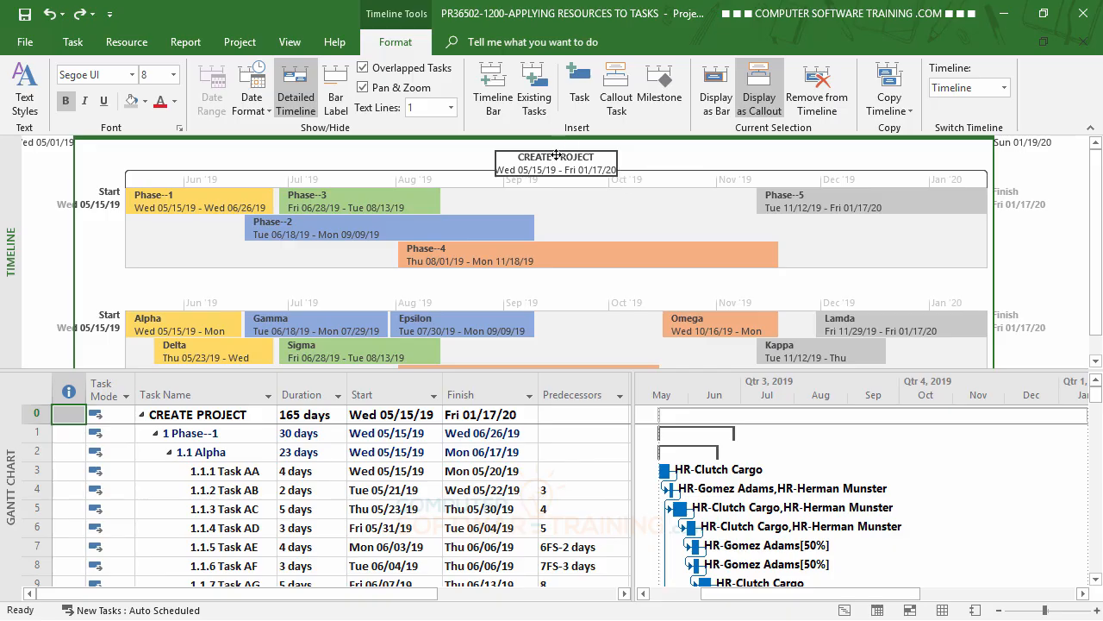
drag(559, 162, 560, 148)
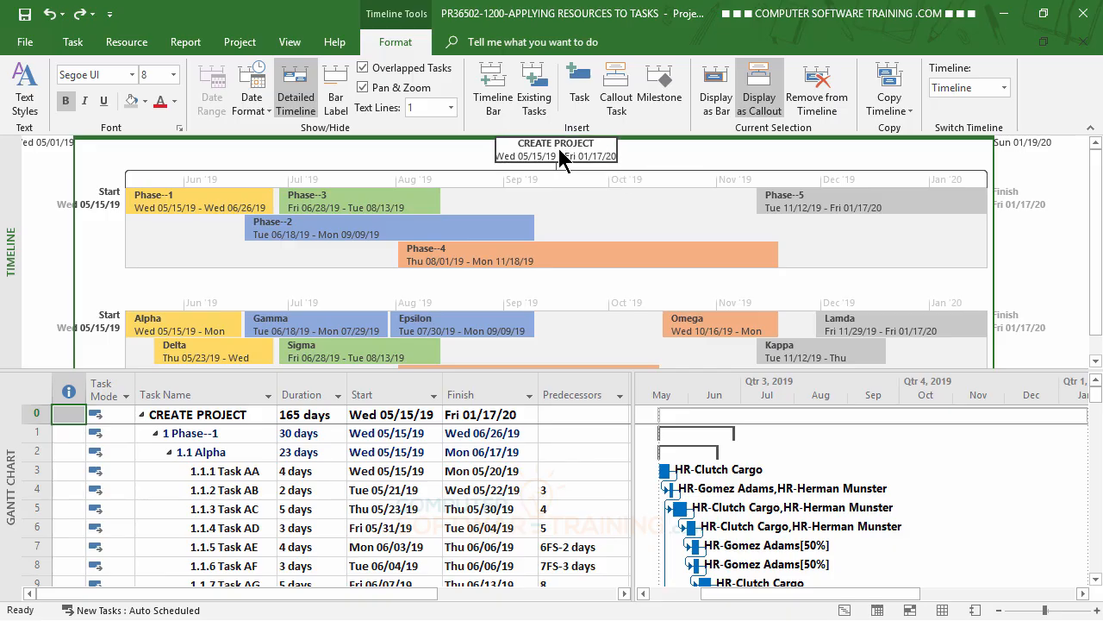
click(731, 166)
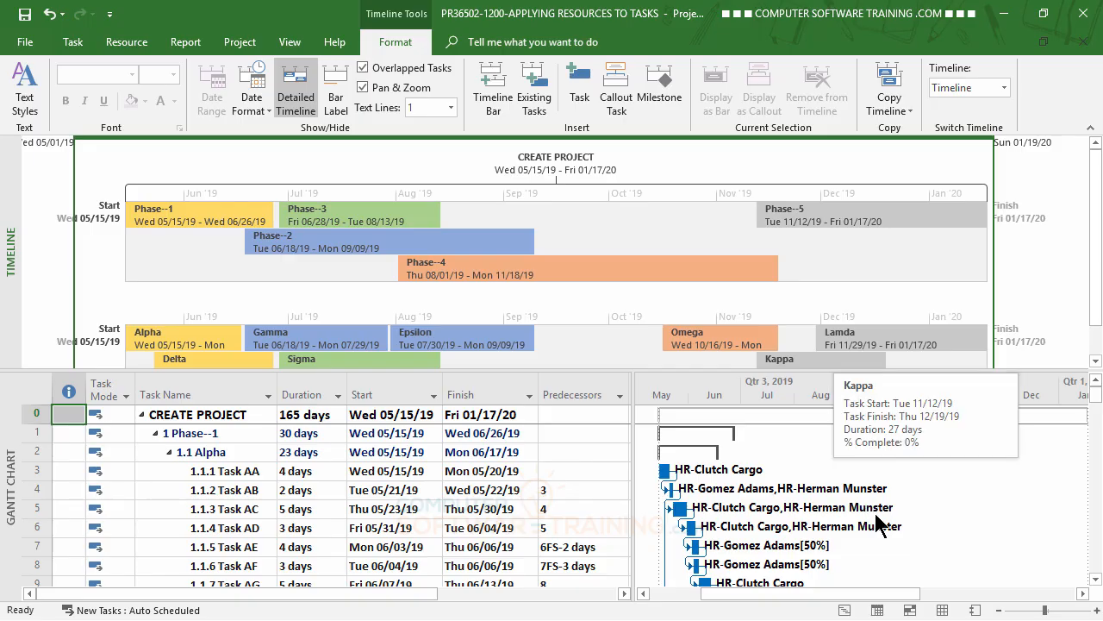
- Try font sizes 11, 10 and 9 on the CREATE PROJECT callout and set it back to 8
click(548, 157)
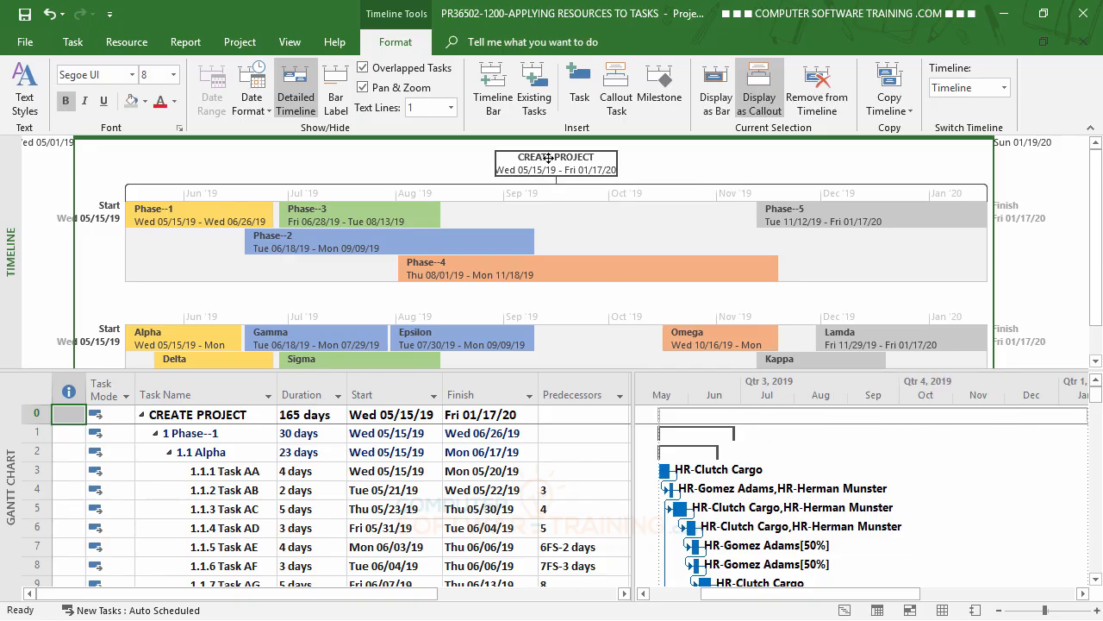
click(173, 75)
click(149, 144)
click(173, 75)
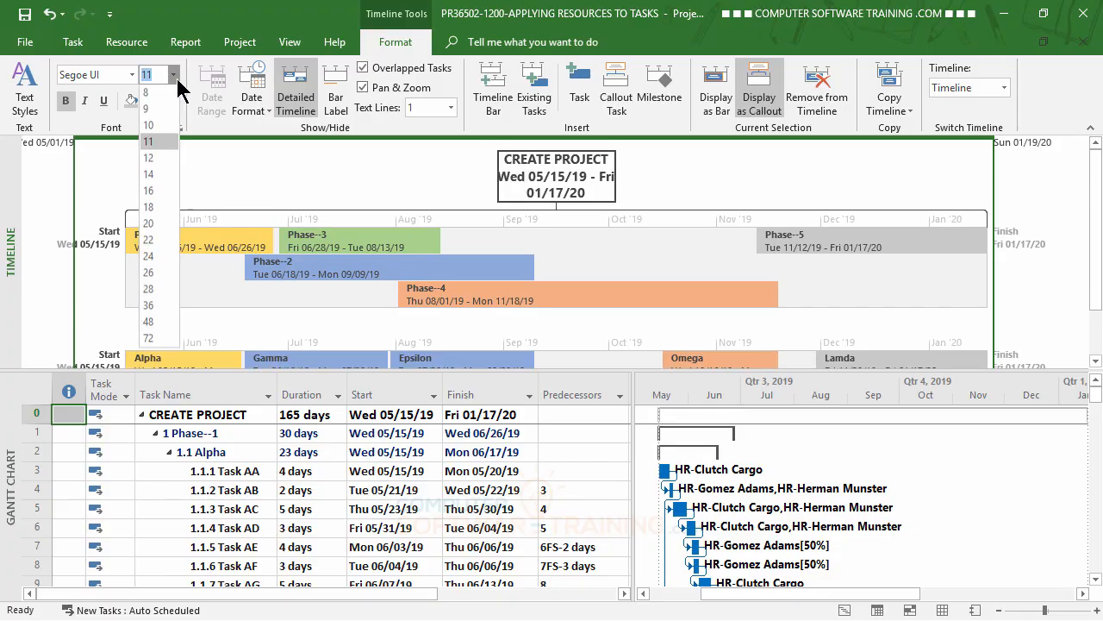
click(159, 120)
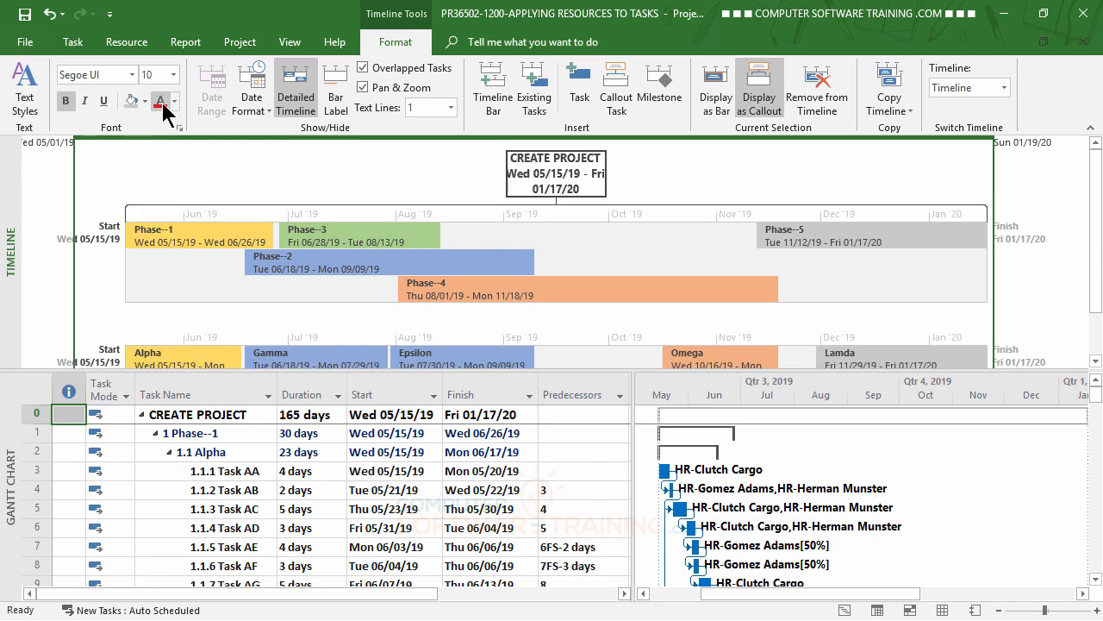
click(172, 75)
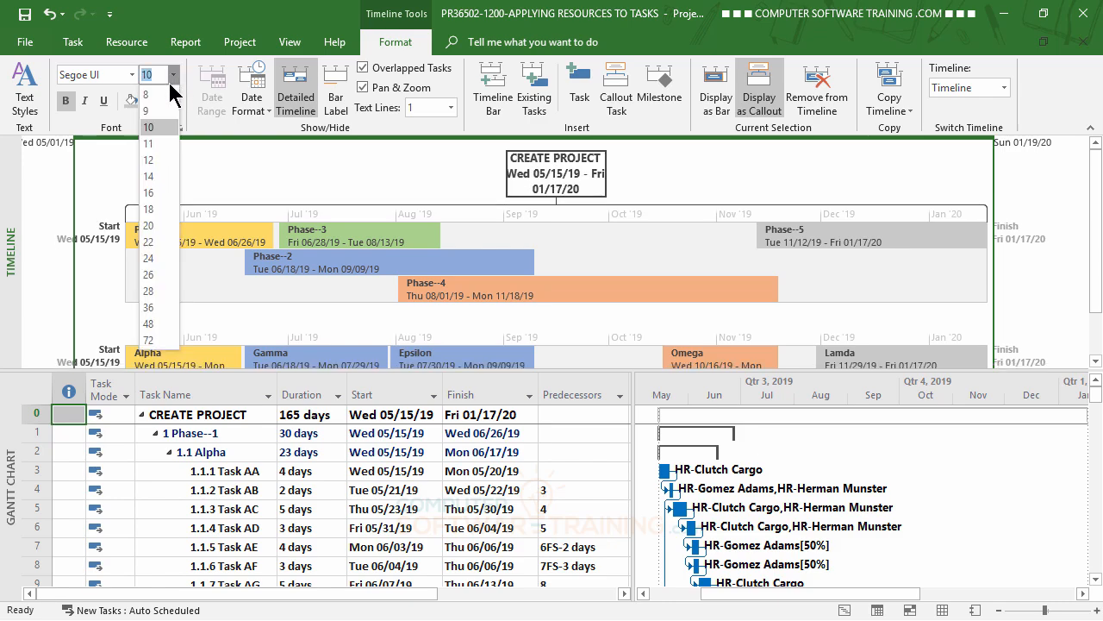
click(156, 111)
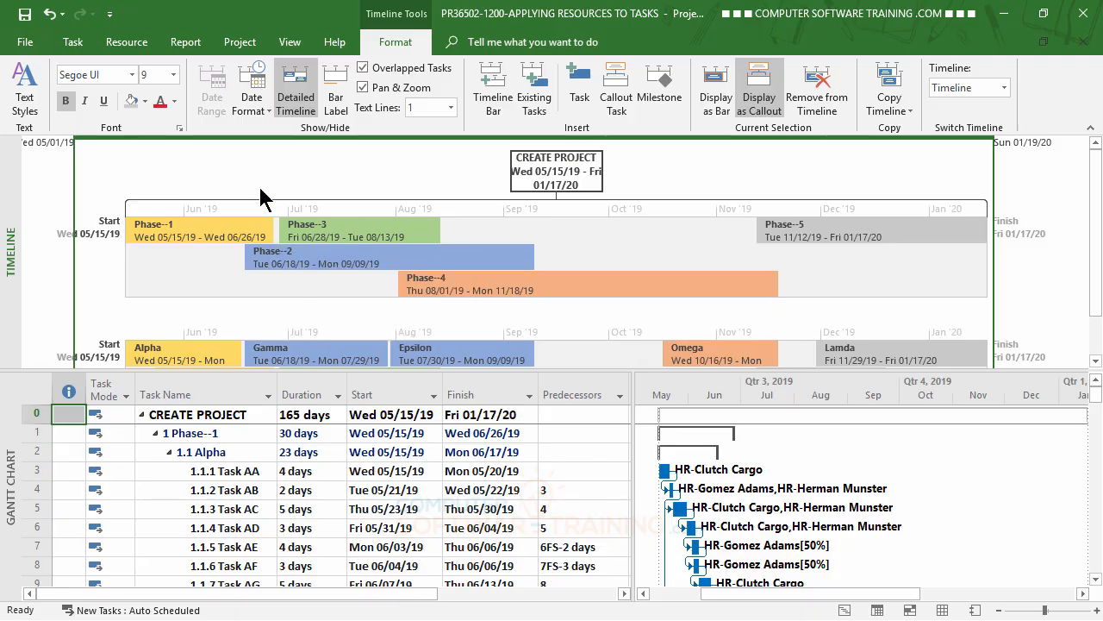
click(173, 75)
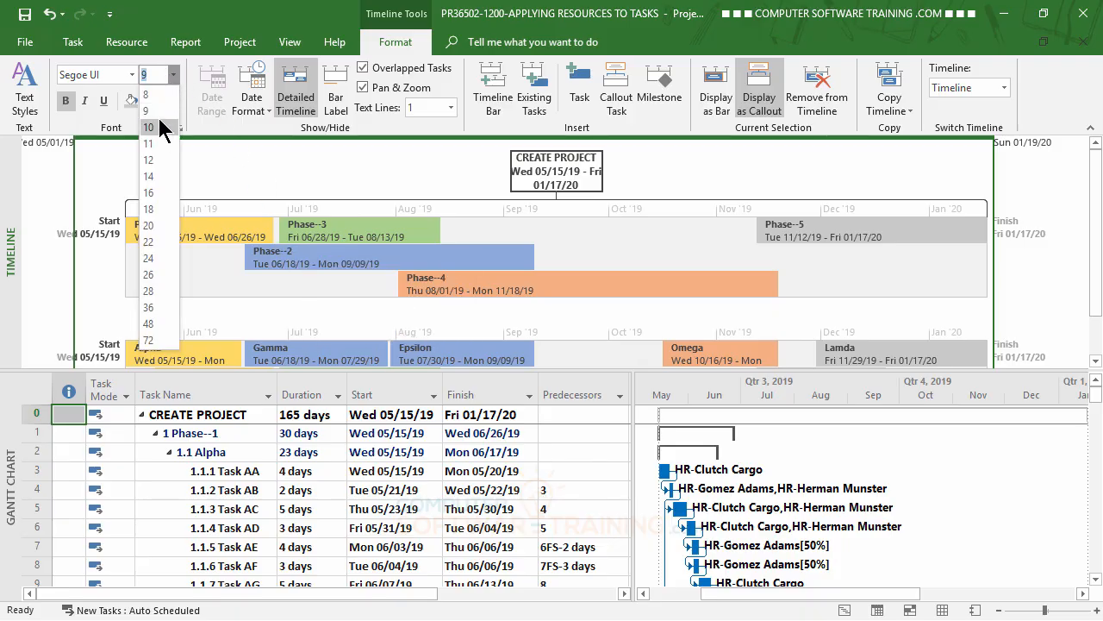
click(154, 92)
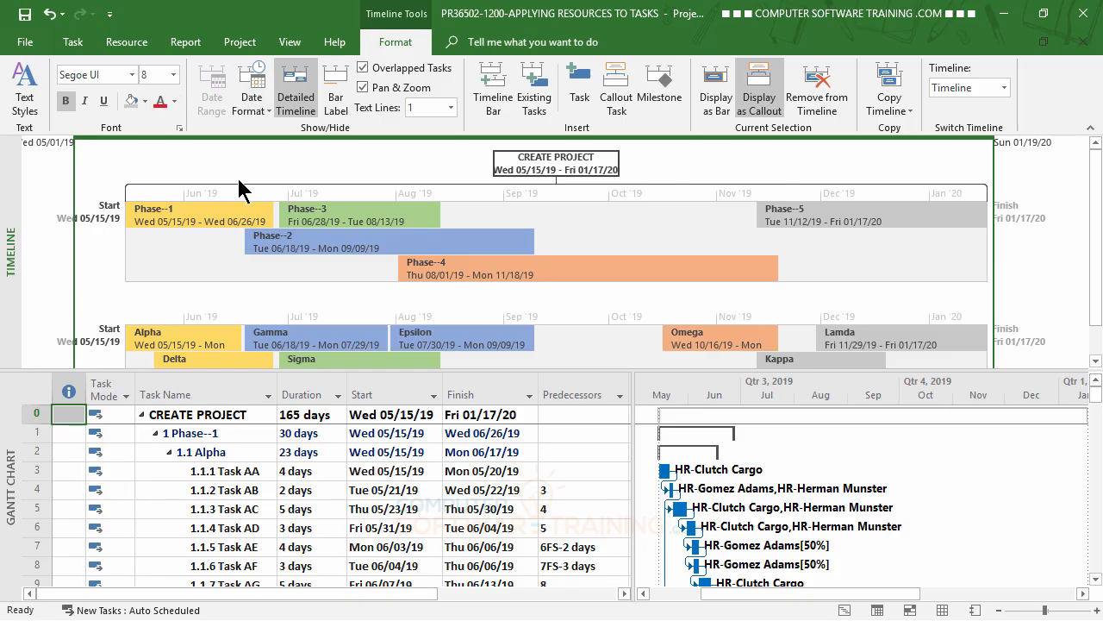
- Deselect the callout and enlarge the timeline pane until both timeline bars show in full
click(212, 472)
click(909, 168)
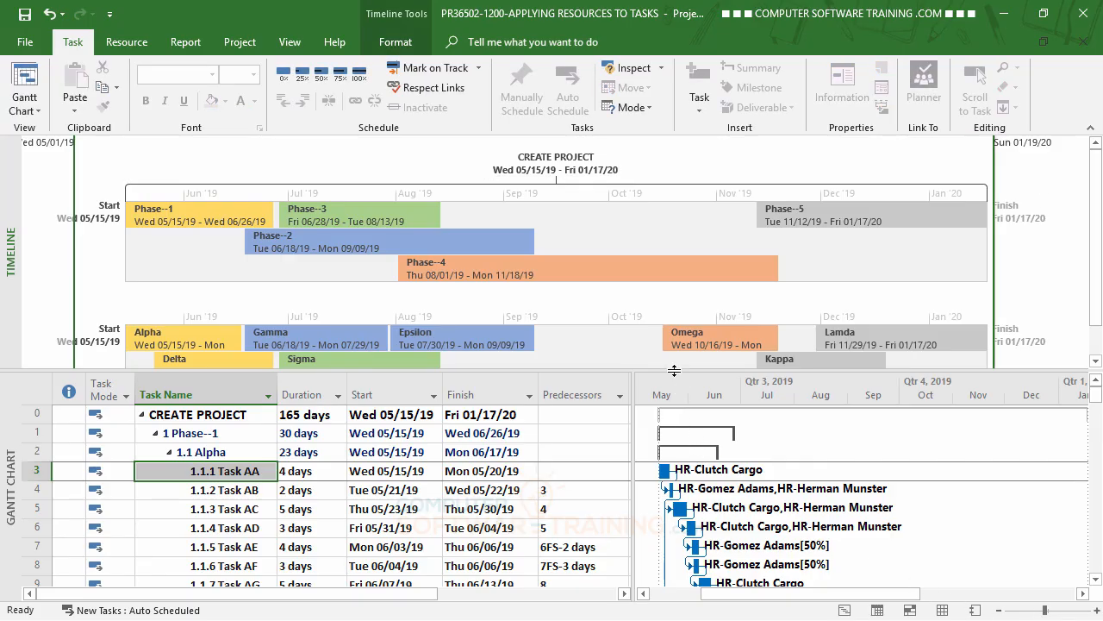
drag(674, 370, 694, 418)
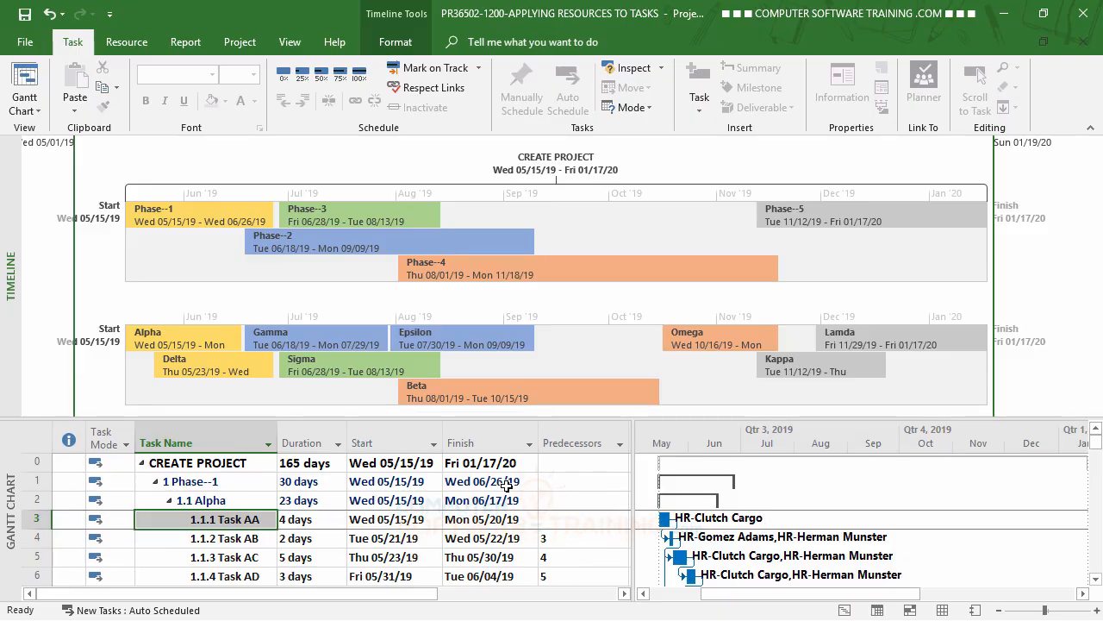
click(421, 484)
scroll(418, 487, down, 7)
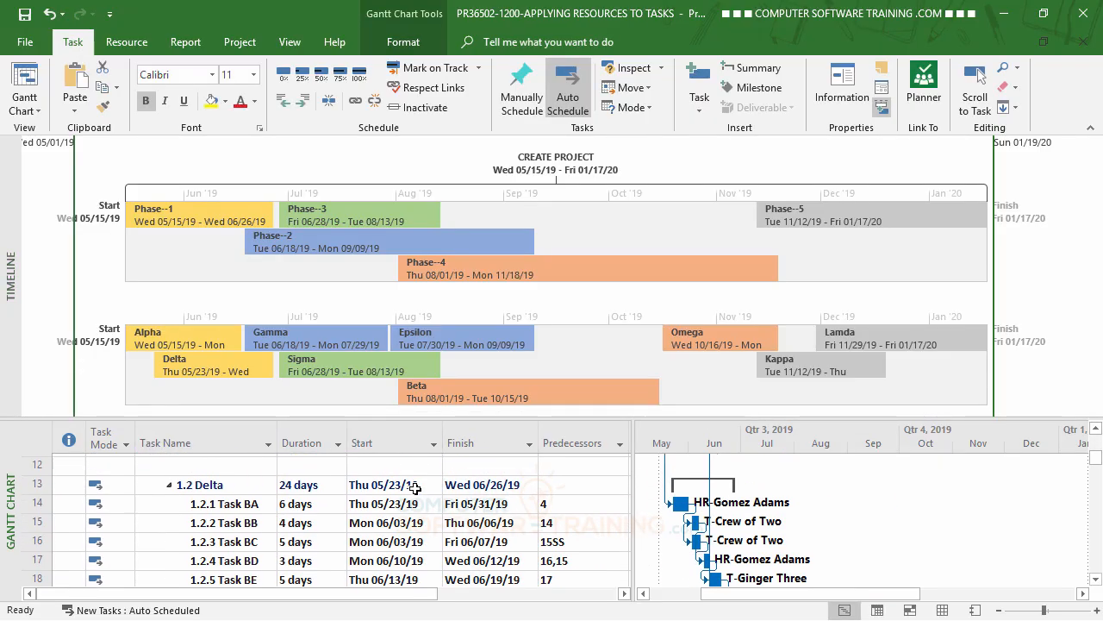
scroll(415, 489, up, 7)
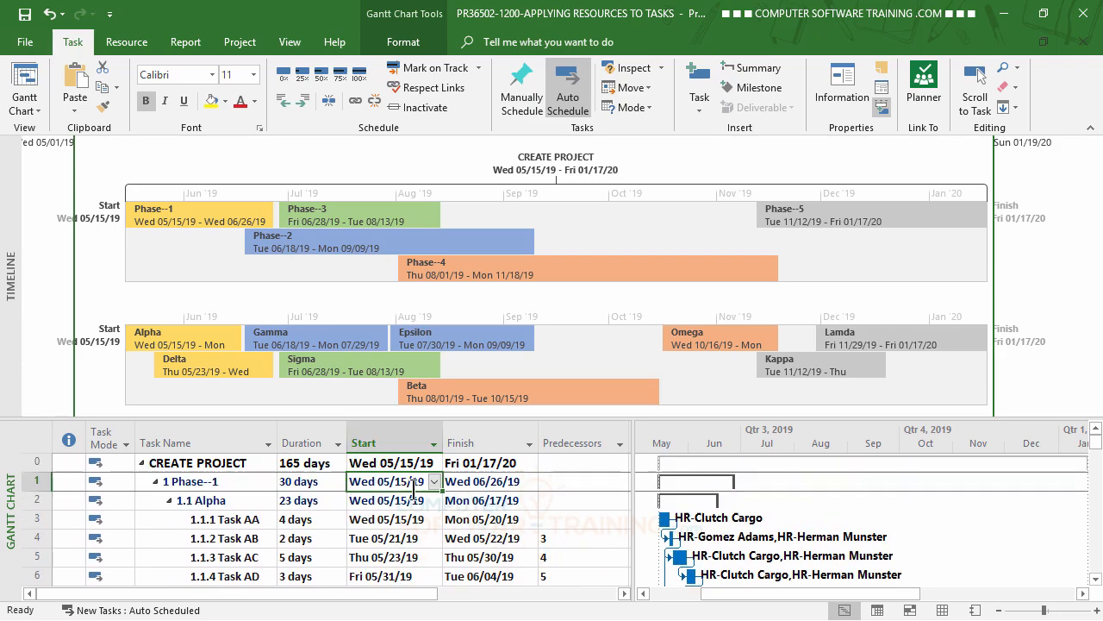
scroll(360, 517, down, 5)
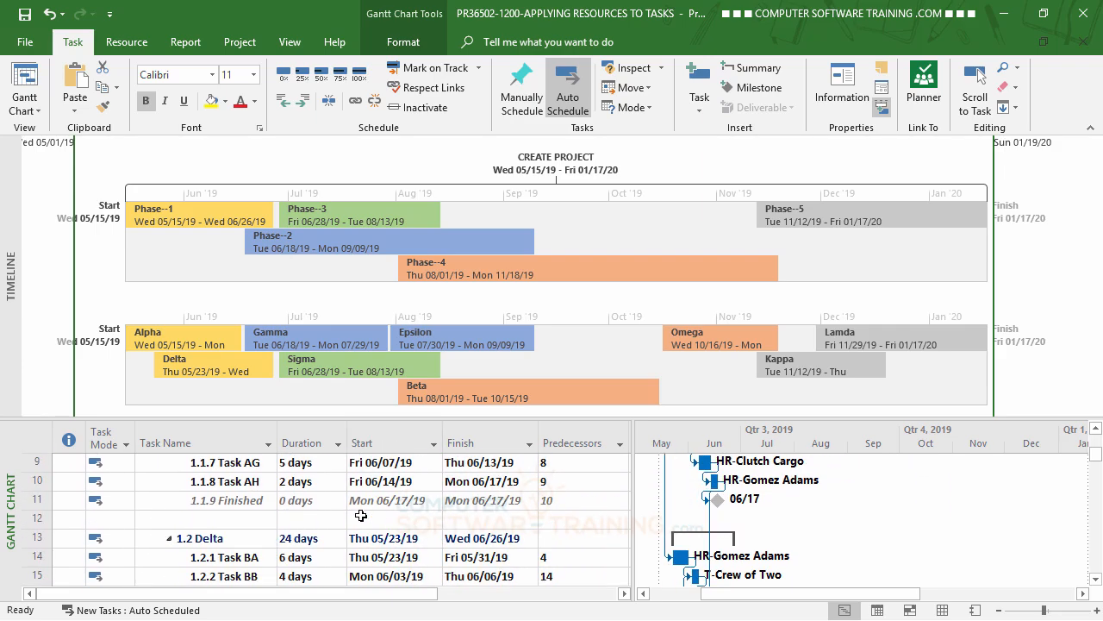
scroll(360, 515, up, 5)
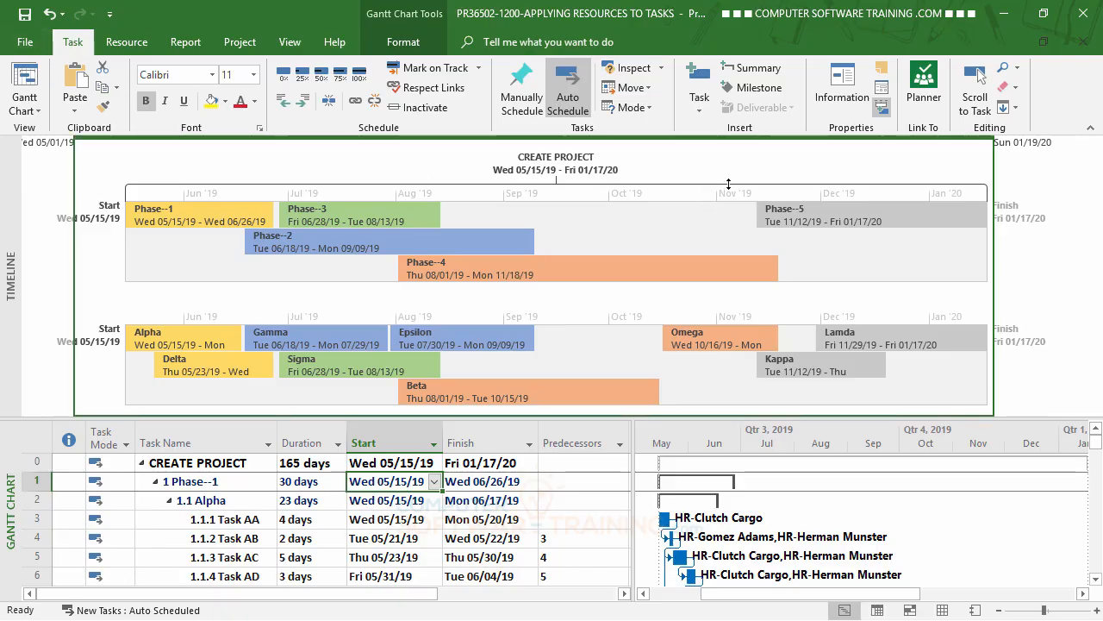
- Activate the timeline, check its print preview, and return to the project
click(774, 161)
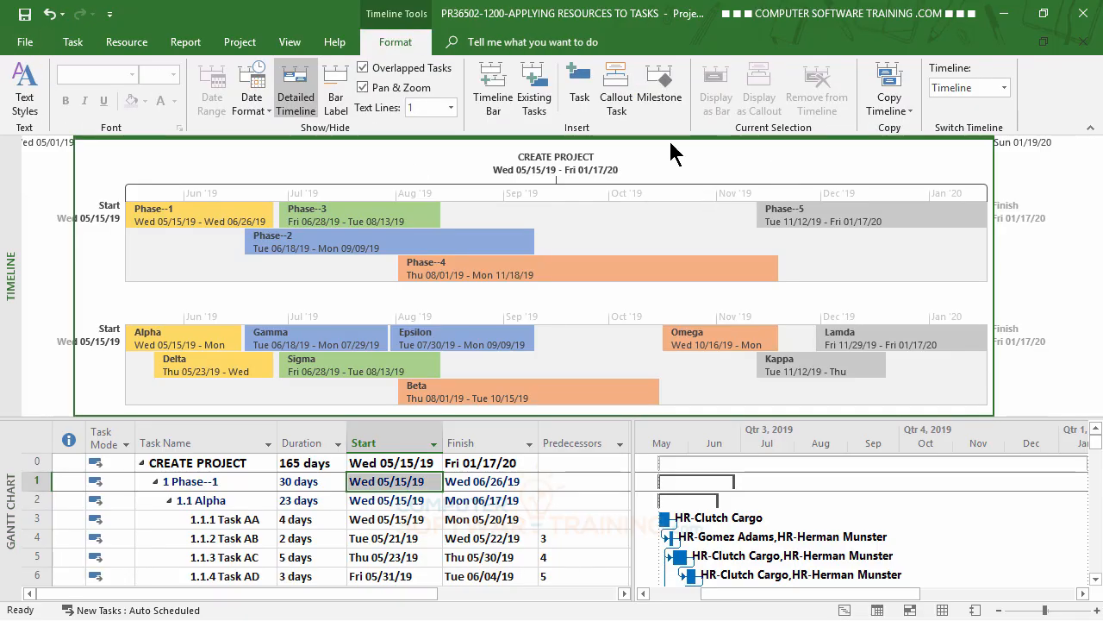
click(25, 42)
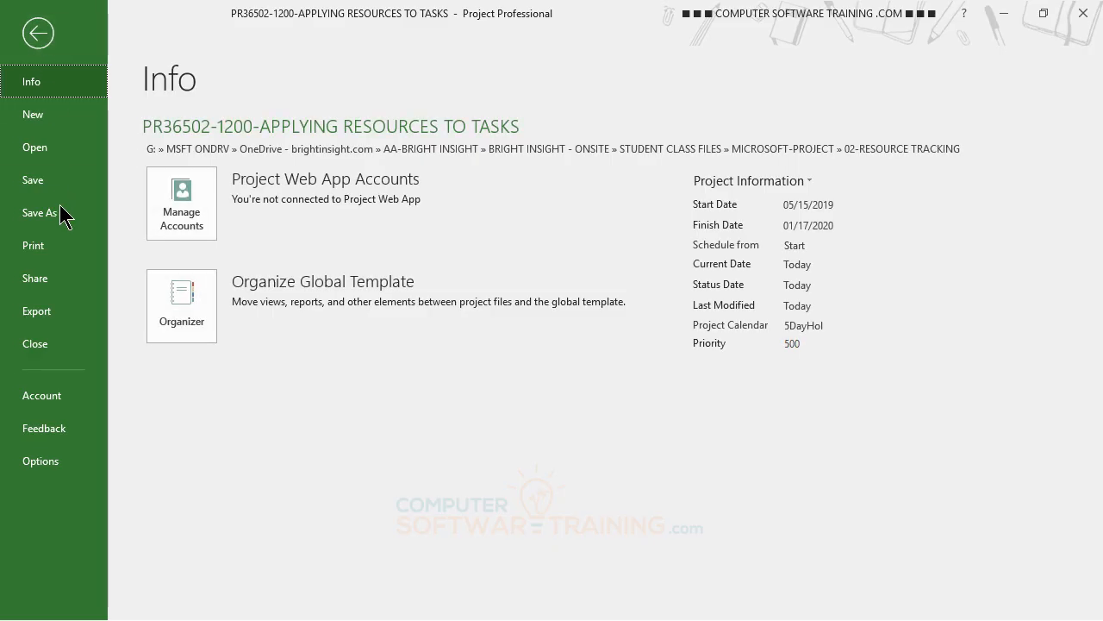
click(41, 250)
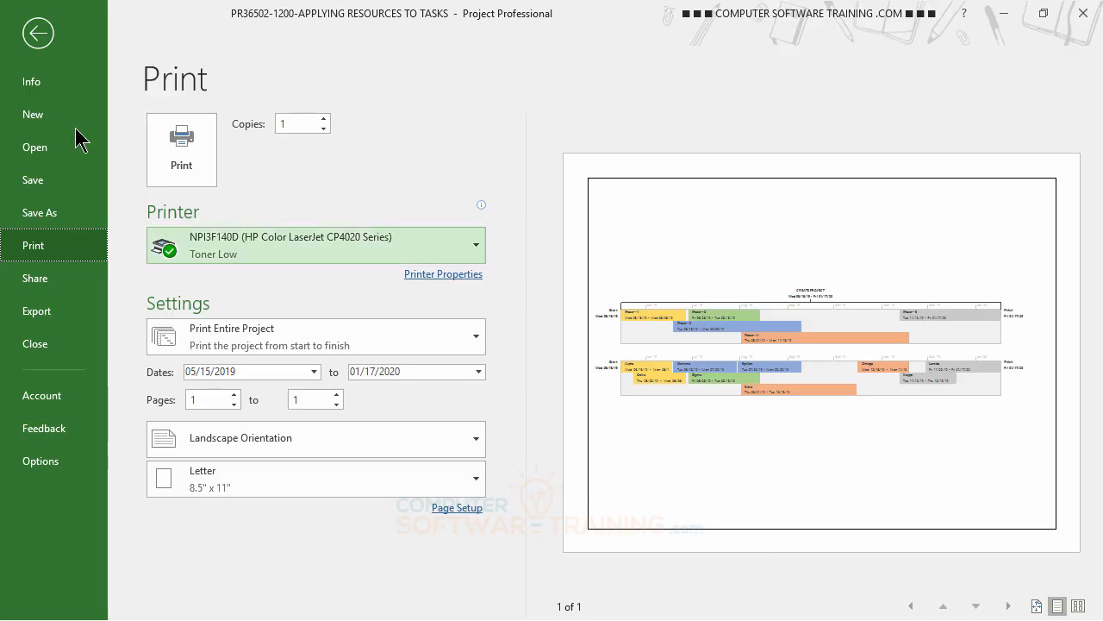
click(36, 33)
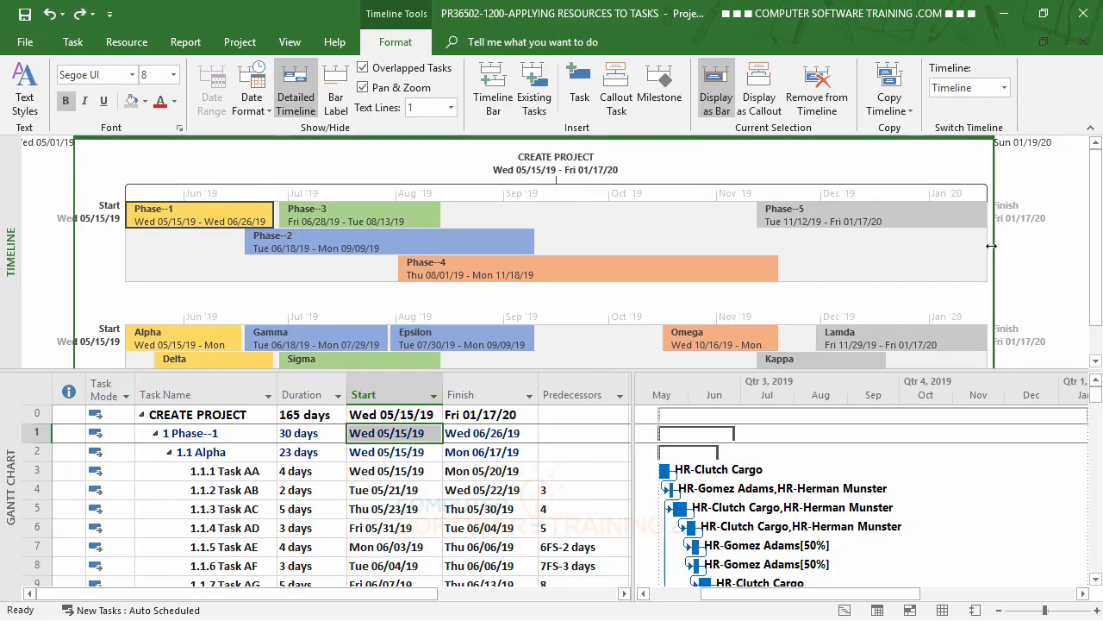
- Shorten the timeline's visible date range so that it ends on Thu 11/28/19
drag(993, 242, 811, 286)
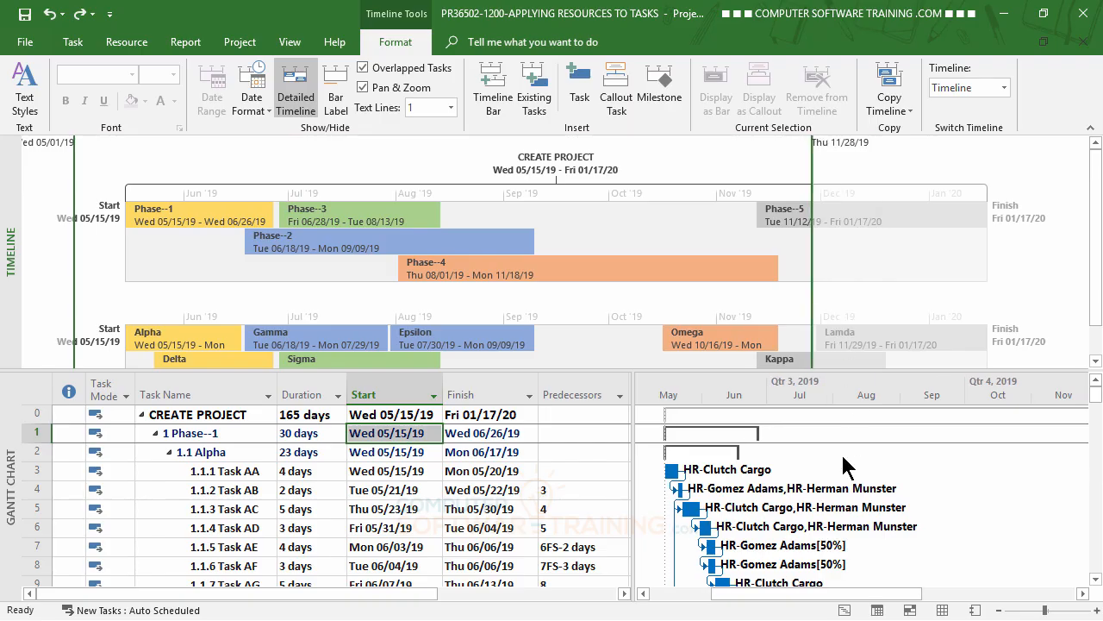
- Reduce the Gantt chart's timescale size to 105% in the timescale settings
double_click(828, 395)
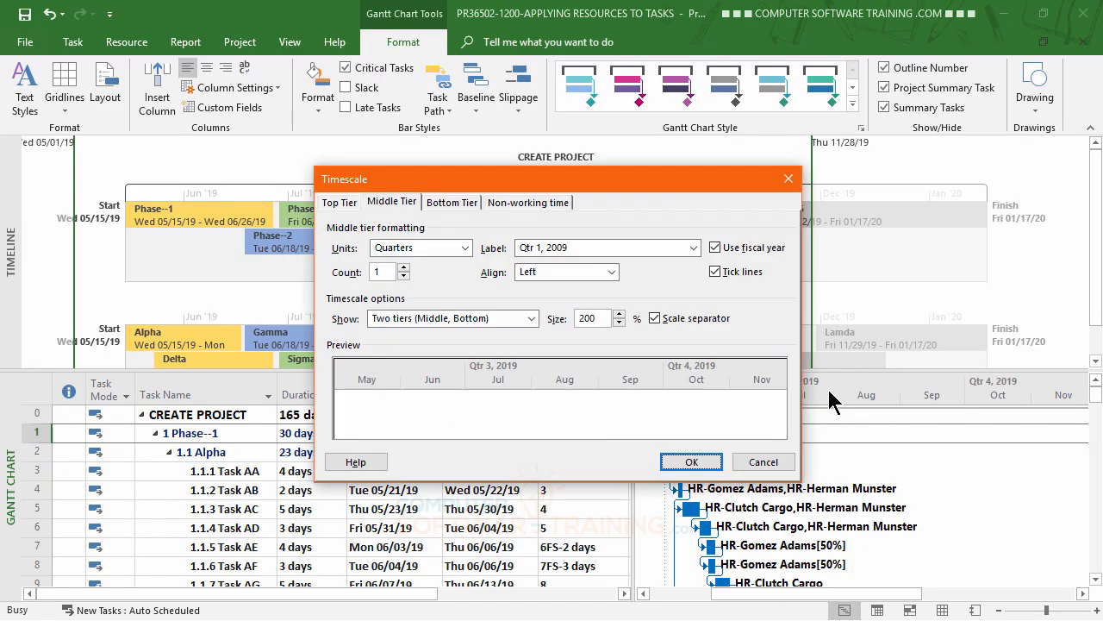
click(619, 324)
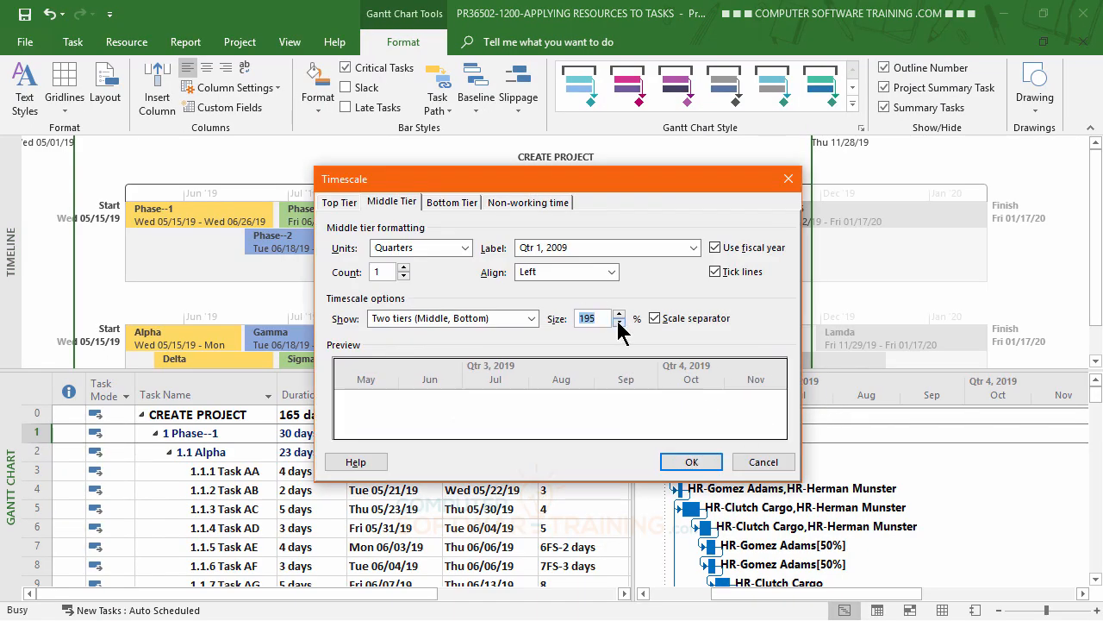
click(619, 323)
click(619, 323)
click(619, 324)
click(619, 323)
click(619, 323)
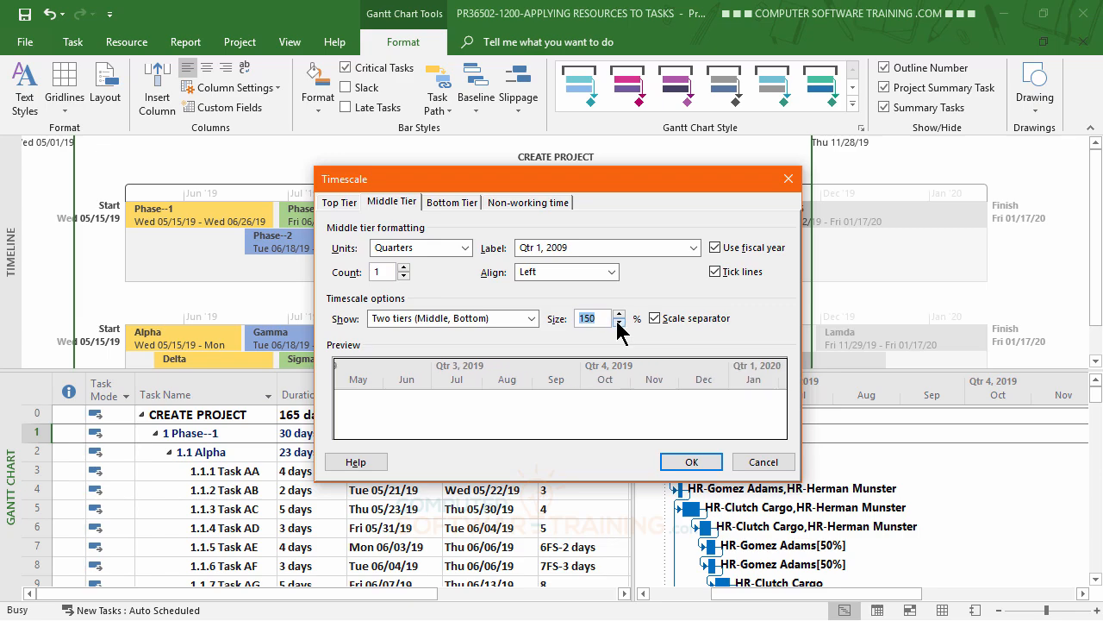
click(619, 323)
click(619, 323)
click(619, 323)
click(619, 323)
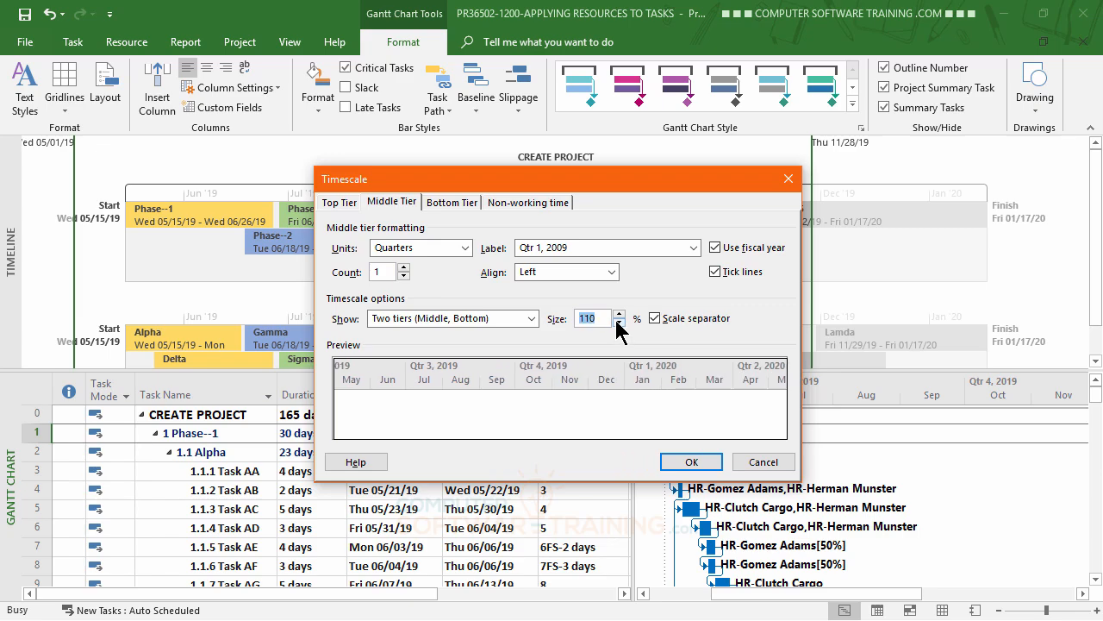
click(619, 323)
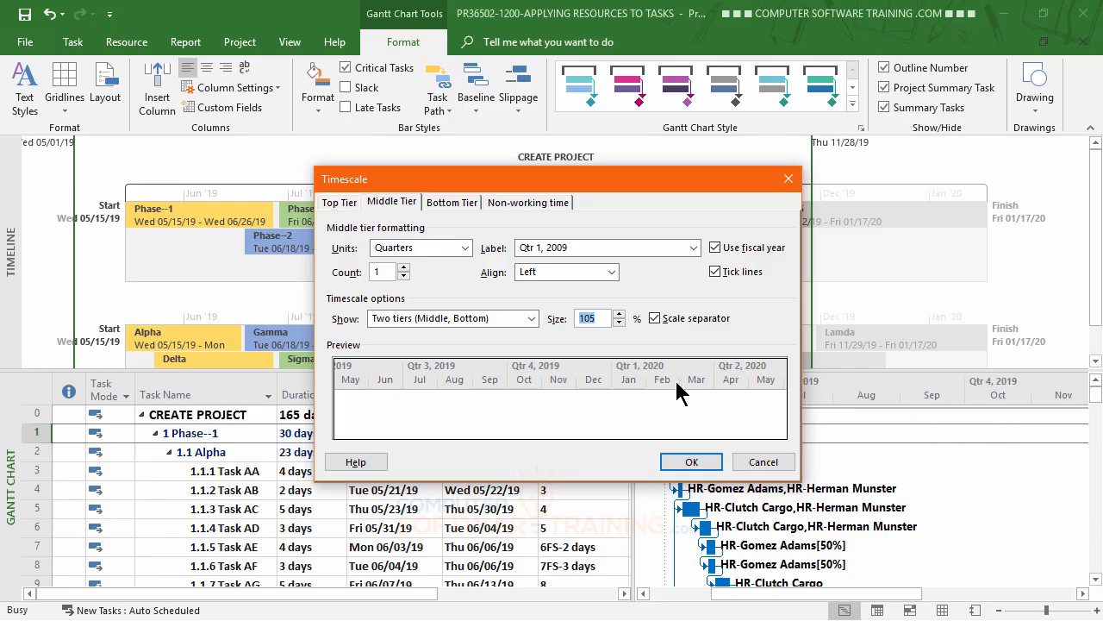
click(712, 467)
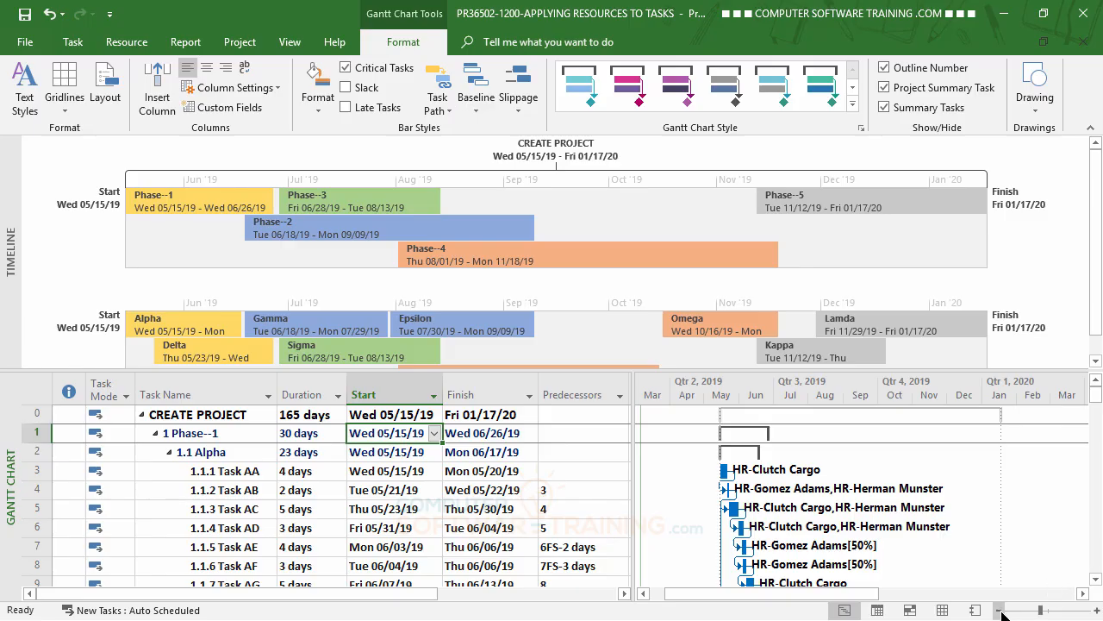
- Zoom the Gantt chart in to a weeks-over-days timescale and set the timescale size to 50%
click(1096, 609)
click(1097, 609)
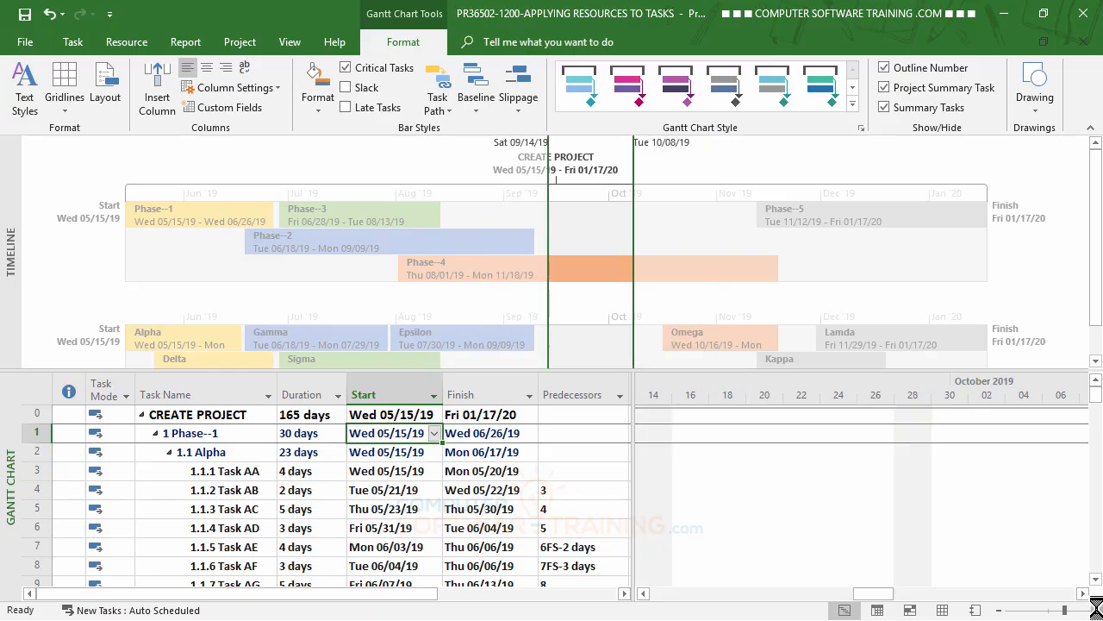
click(1096, 609)
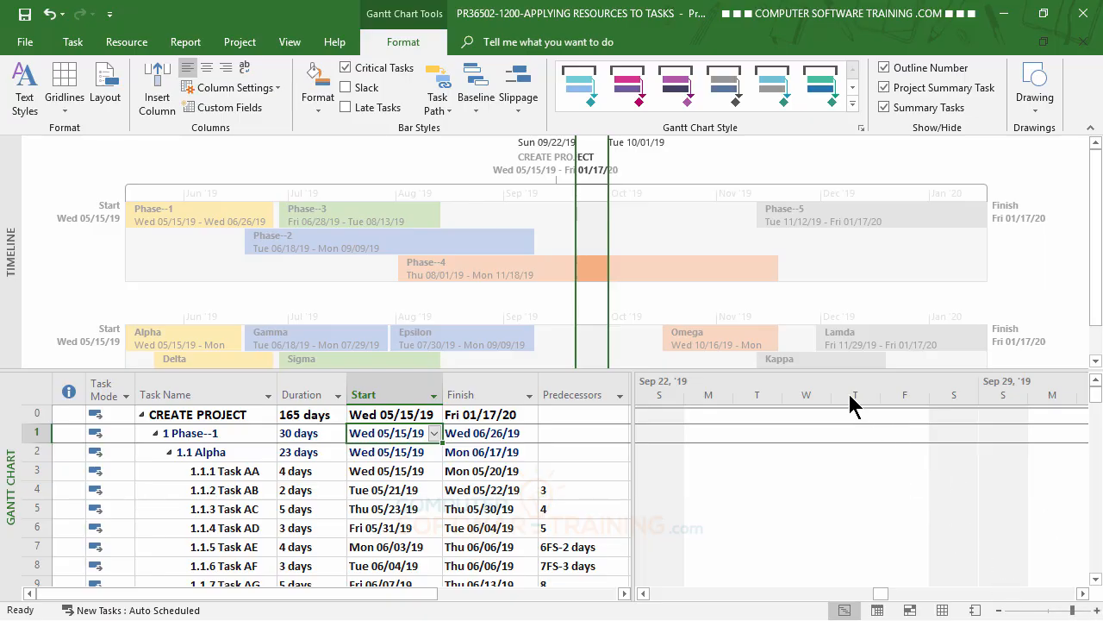
double_click(806, 392)
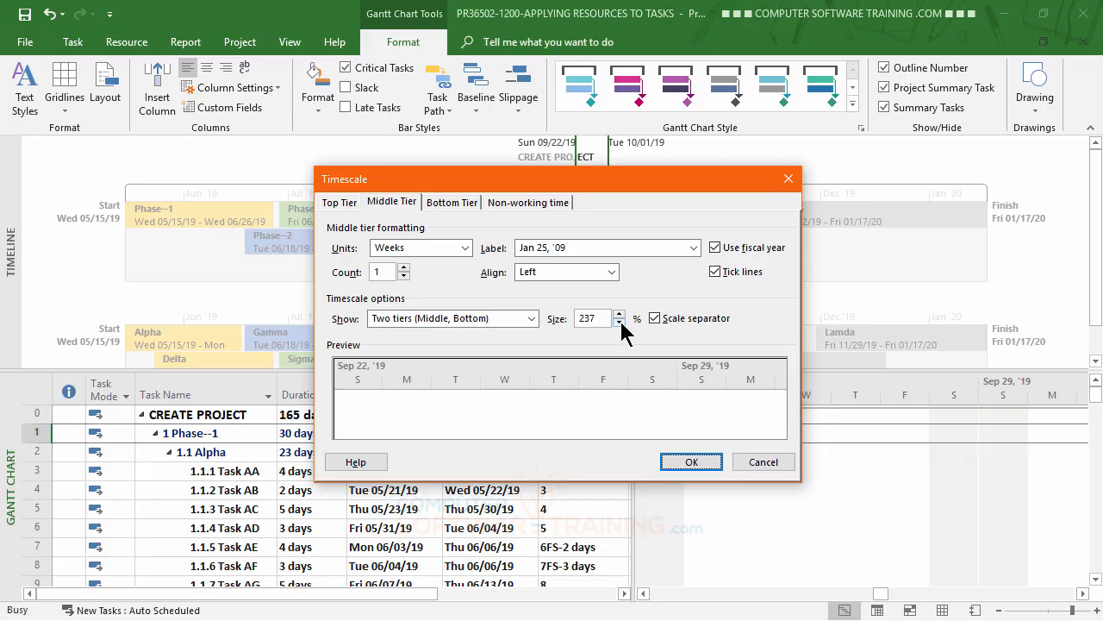
click(619, 322)
click(619, 322)
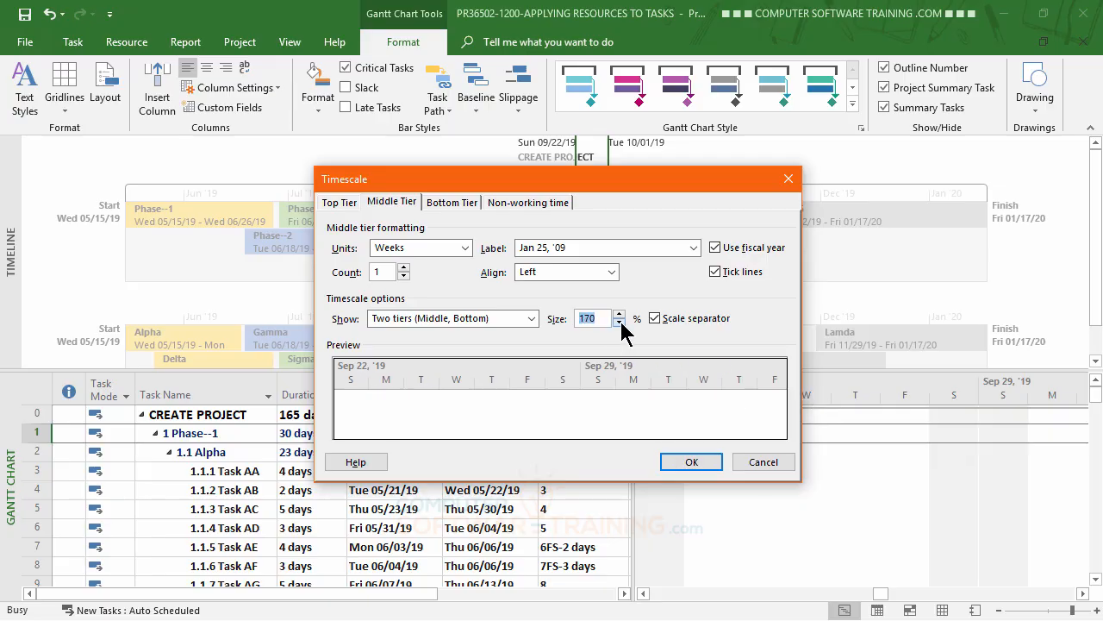
click(619, 322)
click(619, 322)
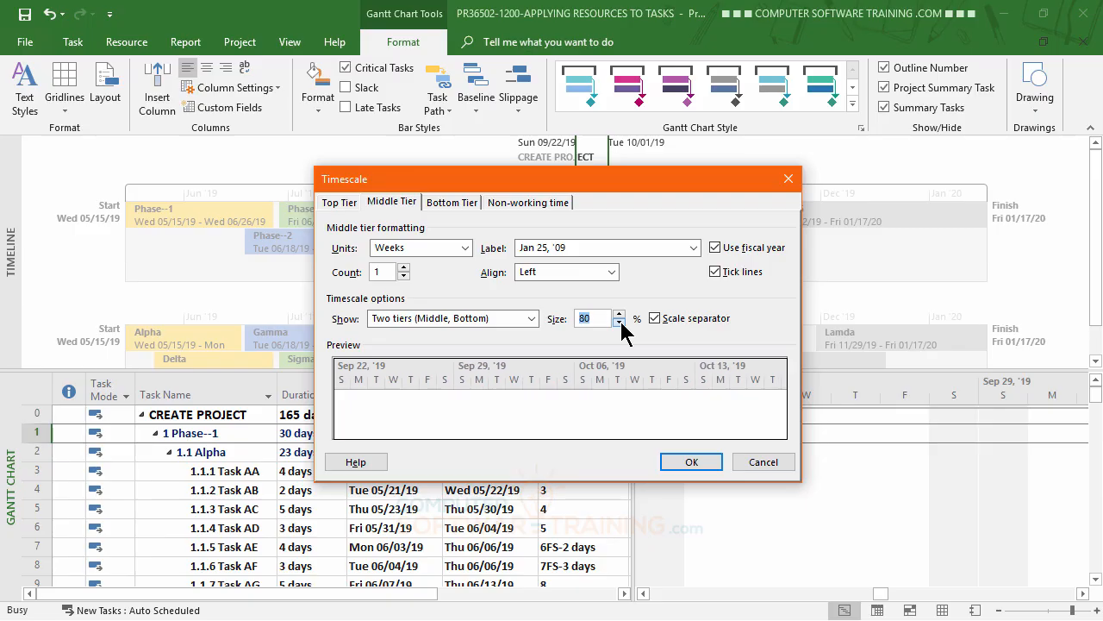
click(619, 321)
click(619, 322)
click(619, 322)
click(619, 321)
click(619, 314)
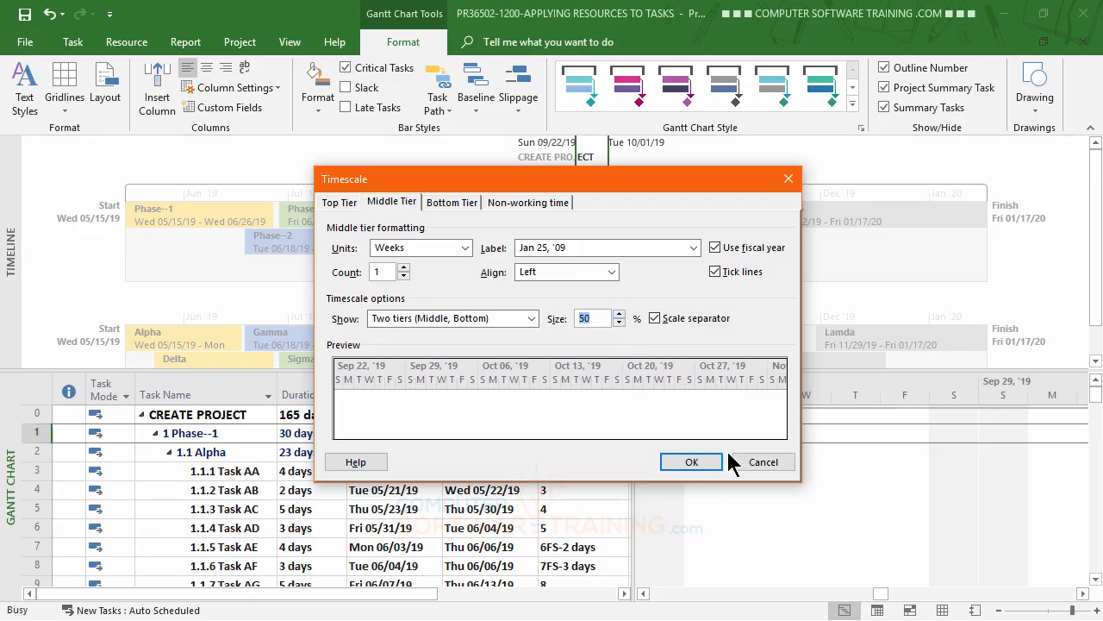
click(694, 470)
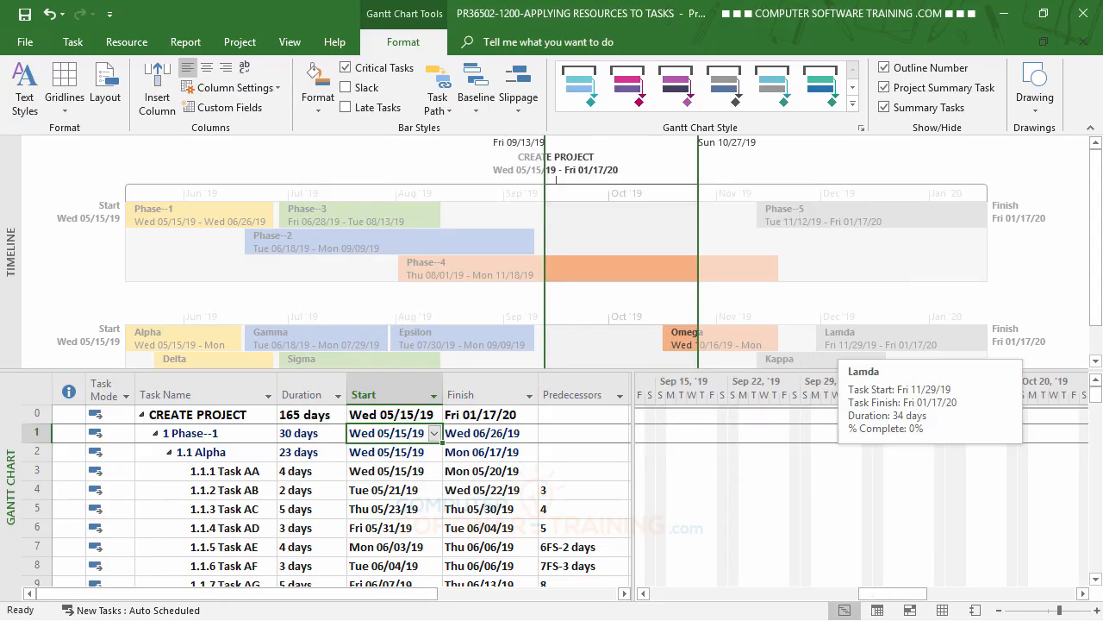
- Bring Task AA's bar into view in the Gantt chart and extend the timeline's visible date range to end on Sun 06/30/19
click(225, 472)
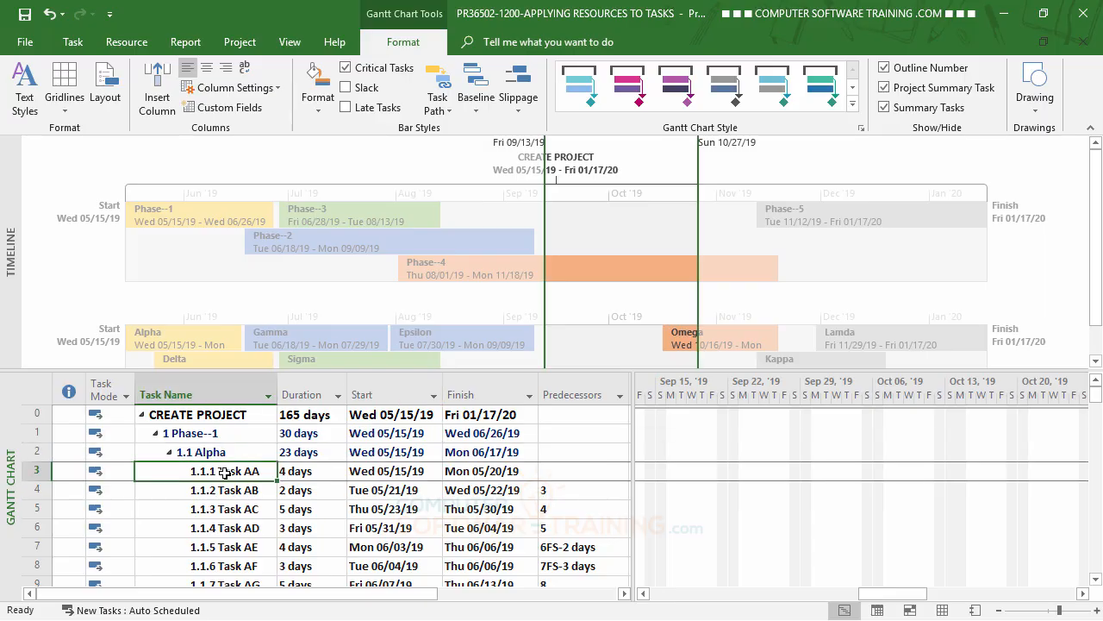
click(75, 42)
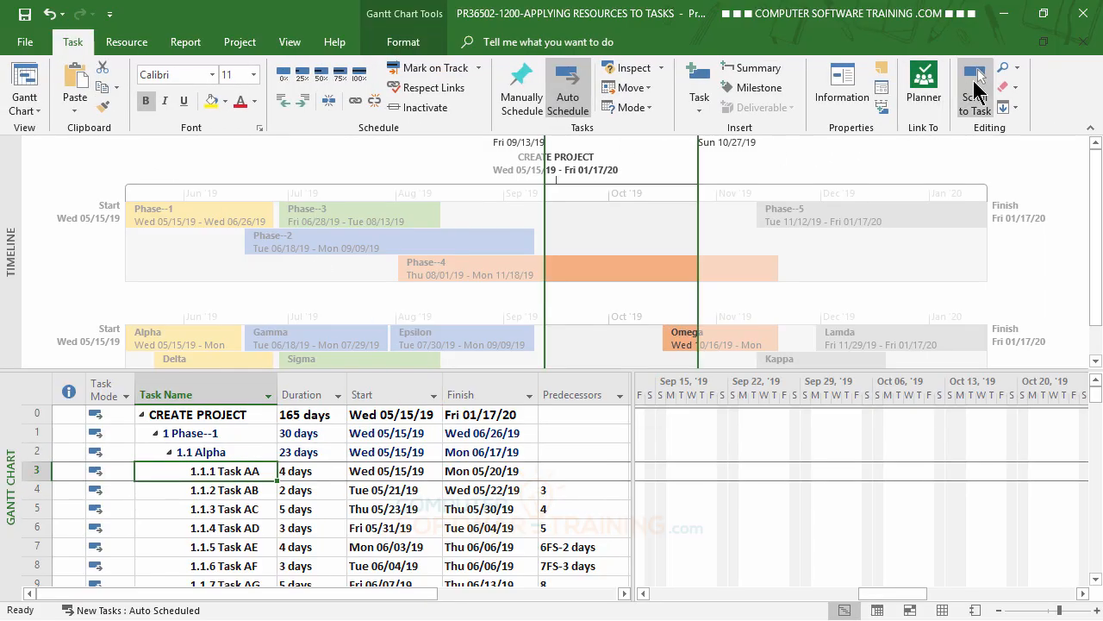
click(978, 87)
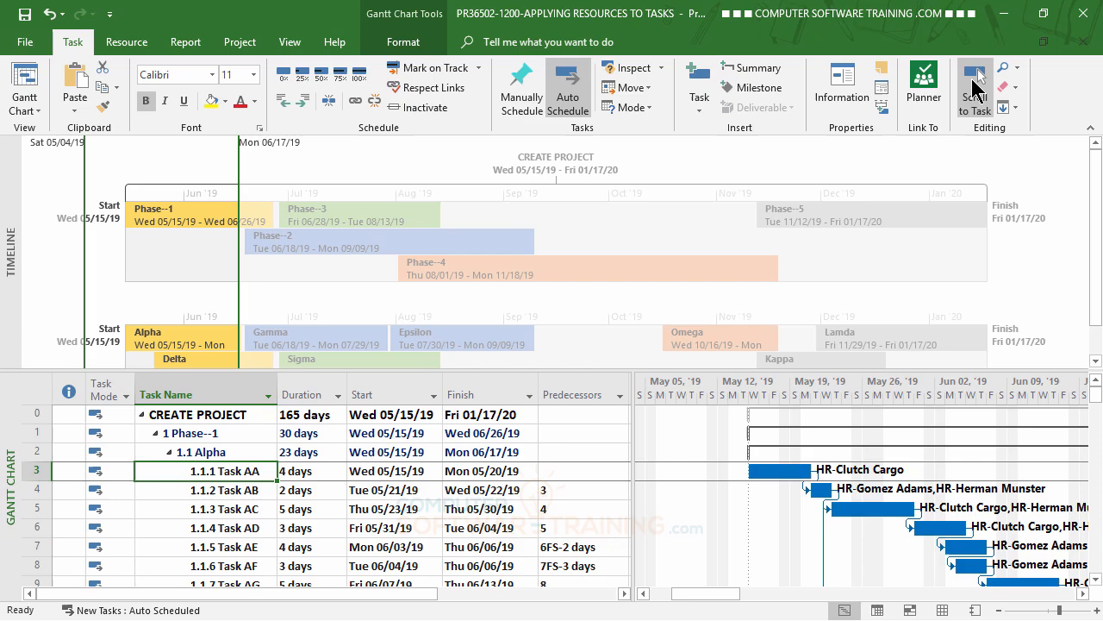
click(1081, 593)
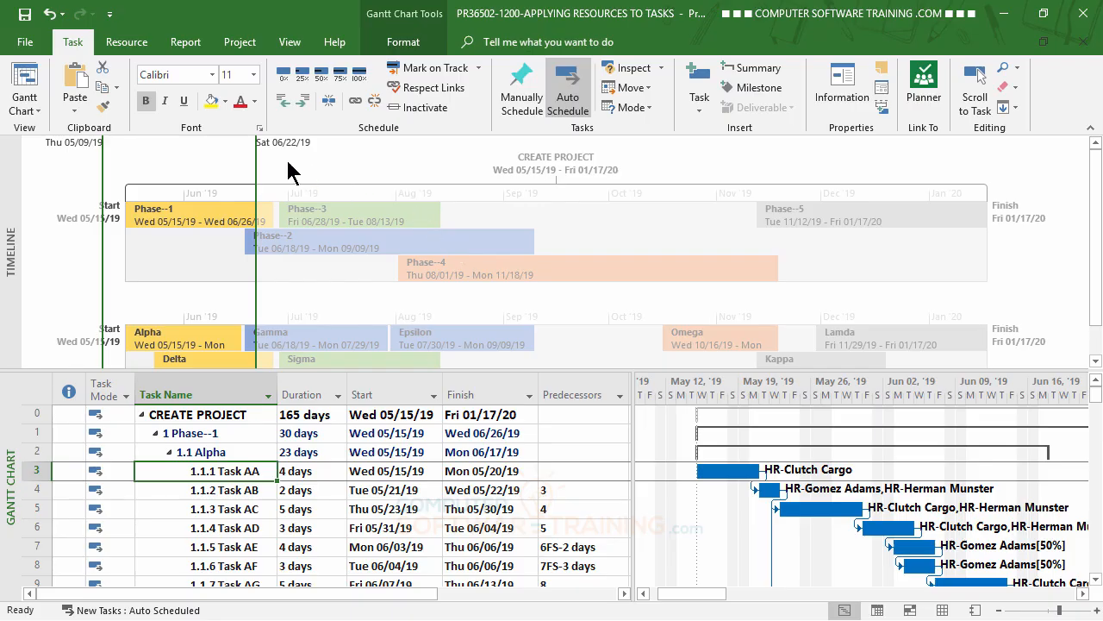
drag(255, 168, 285, 186)
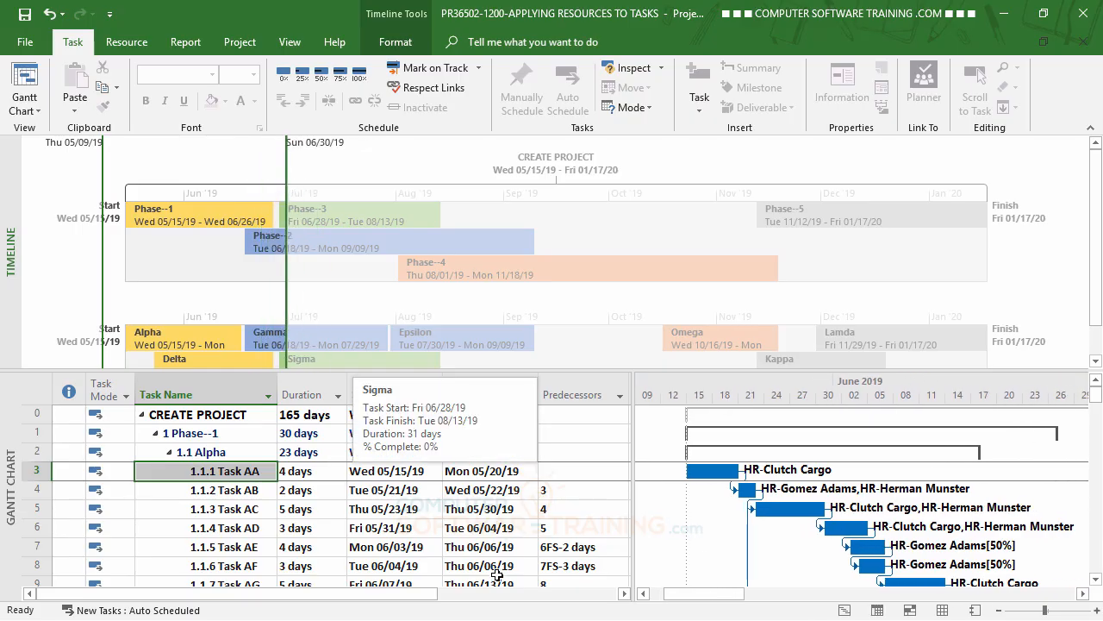
- Activate the Gantt chart and hide the timeline pane above it
click(321, 528)
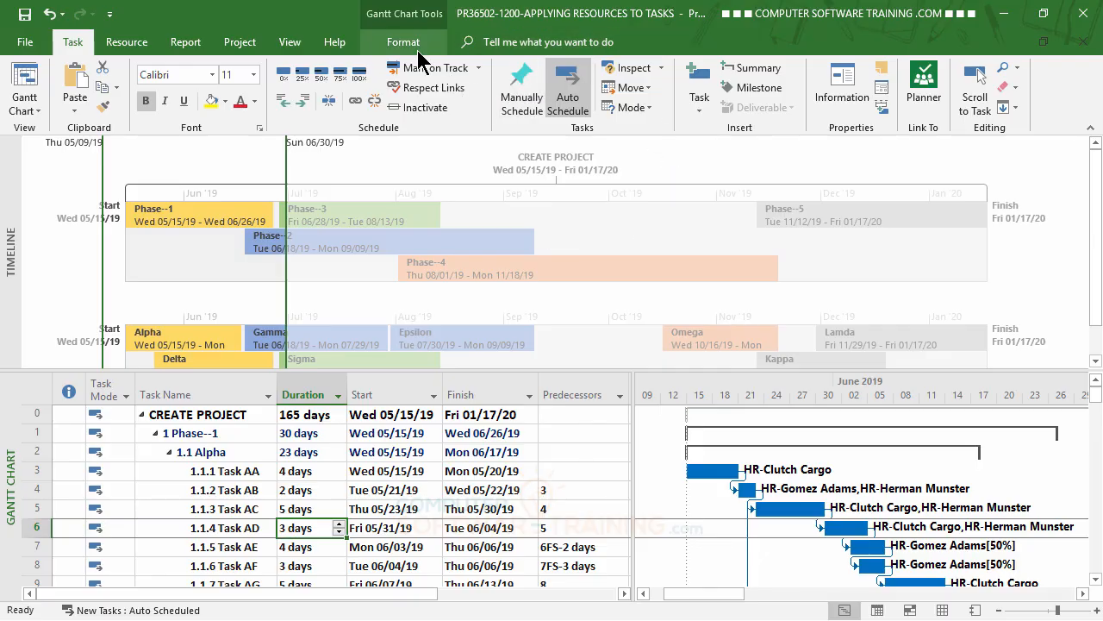
click(293, 45)
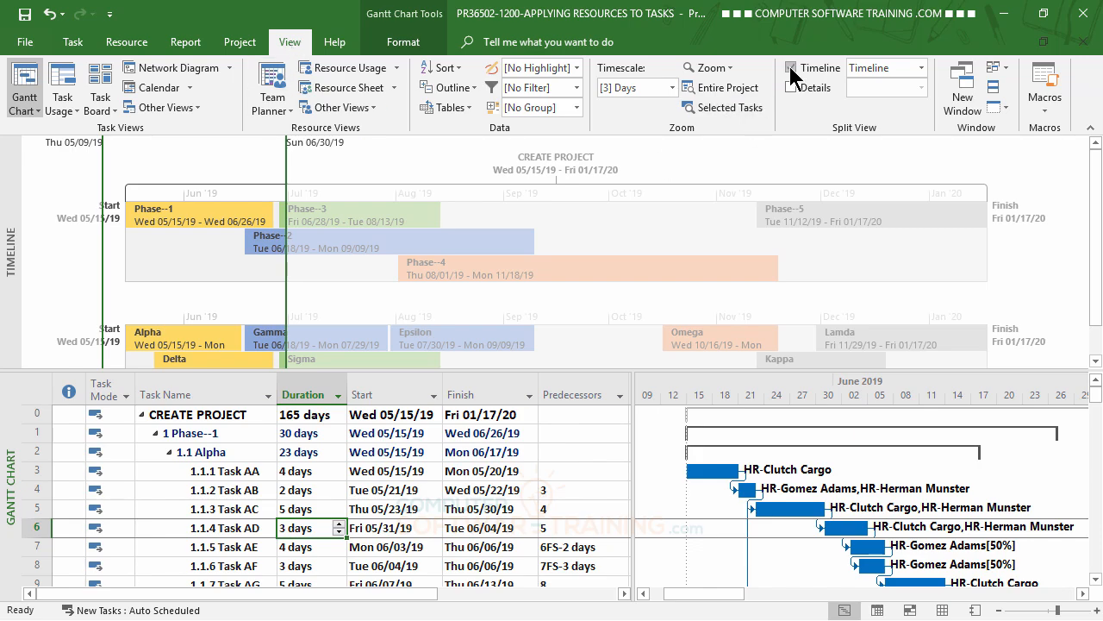
click(789, 66)
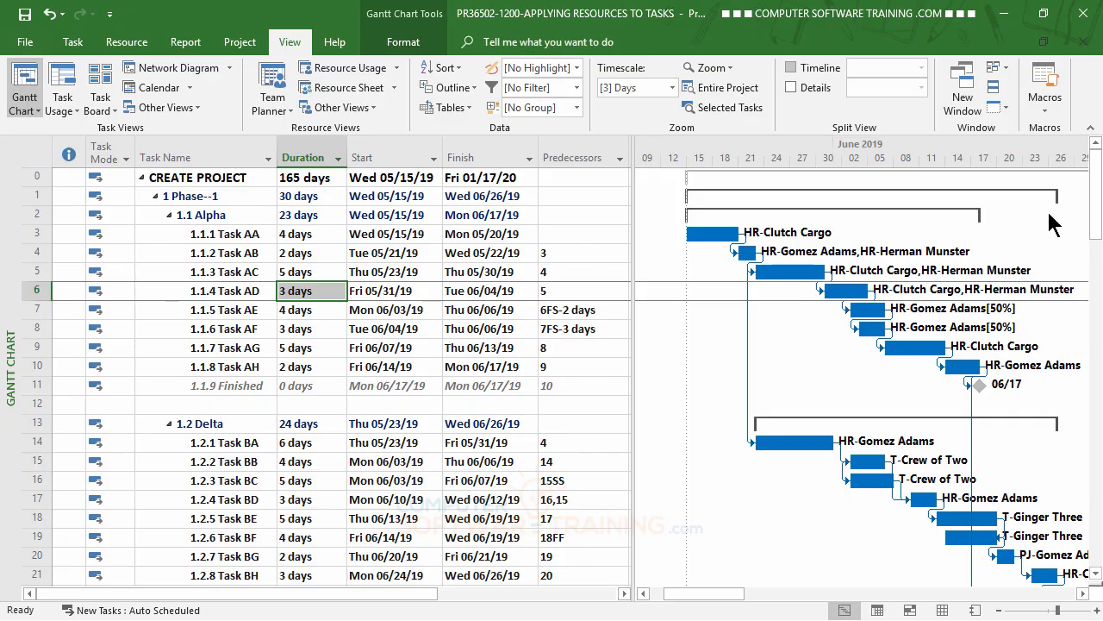
click(1098, 183)
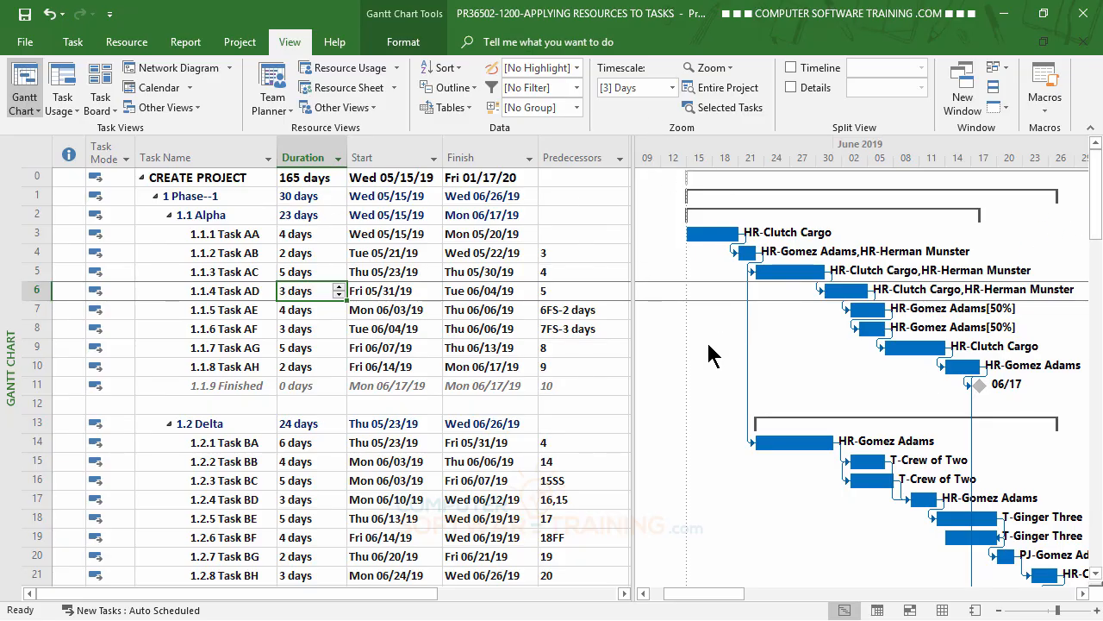
- Show the timeline pane again and switch it back off
click(792, 68)
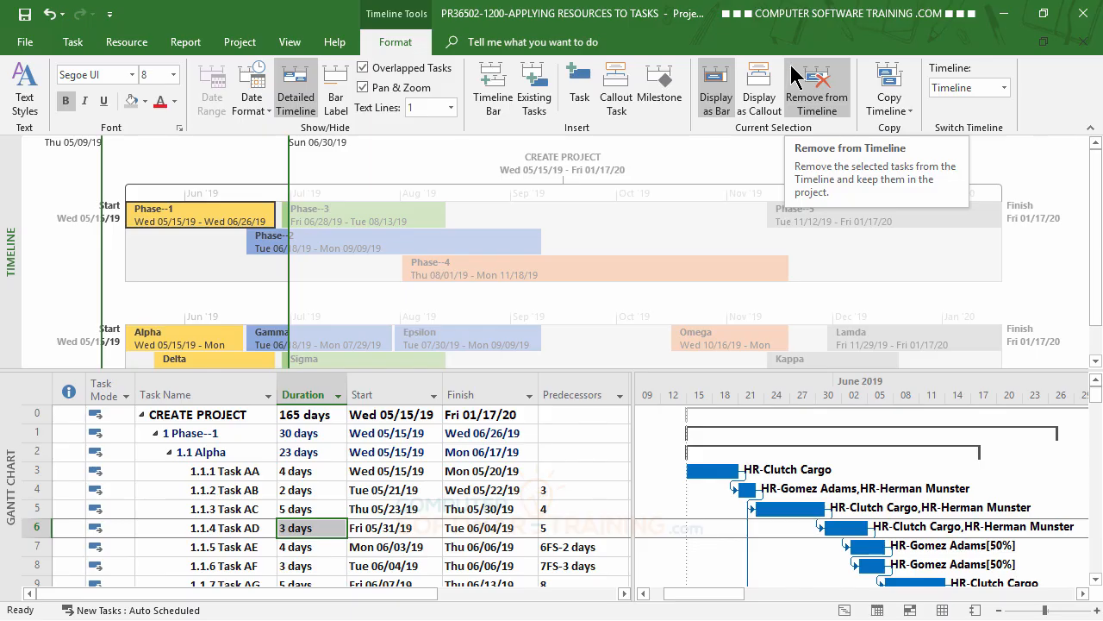
click(297, 44)
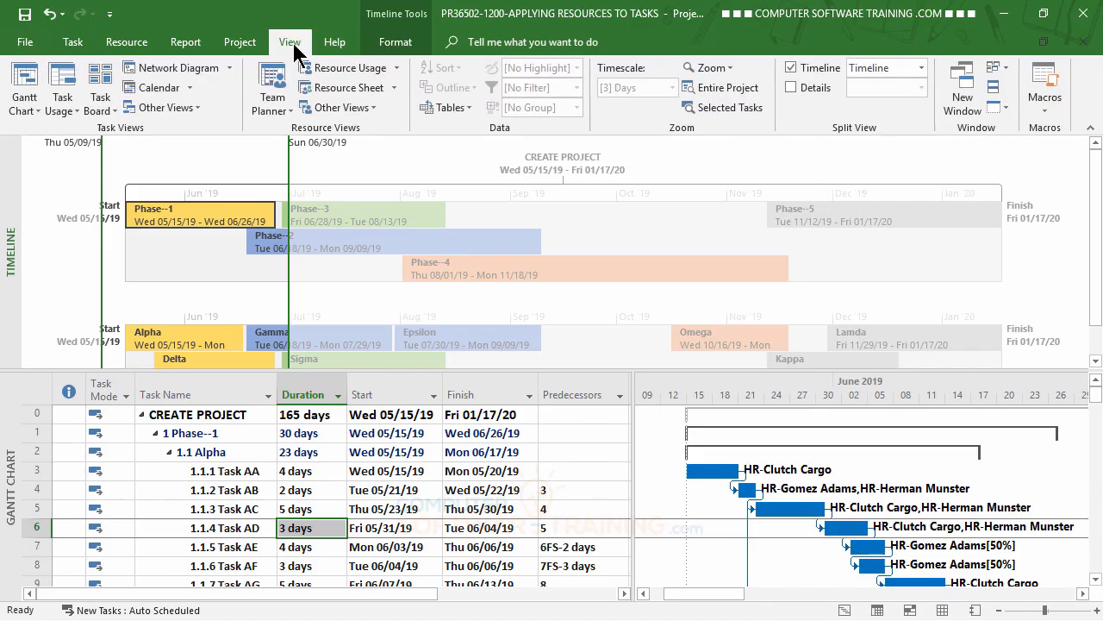
click(792, 66)
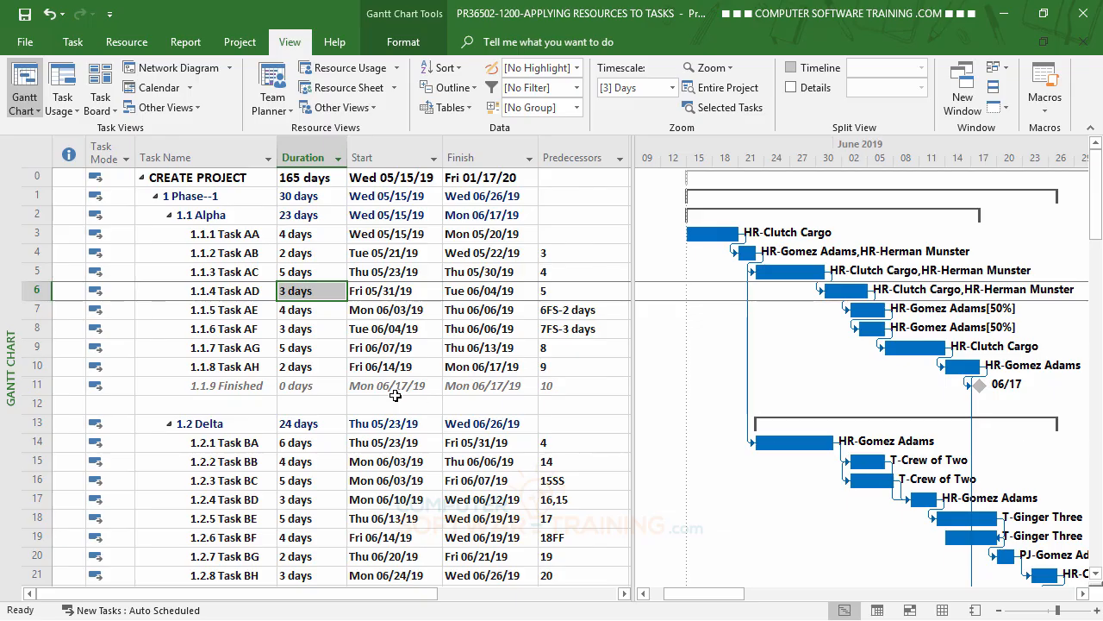